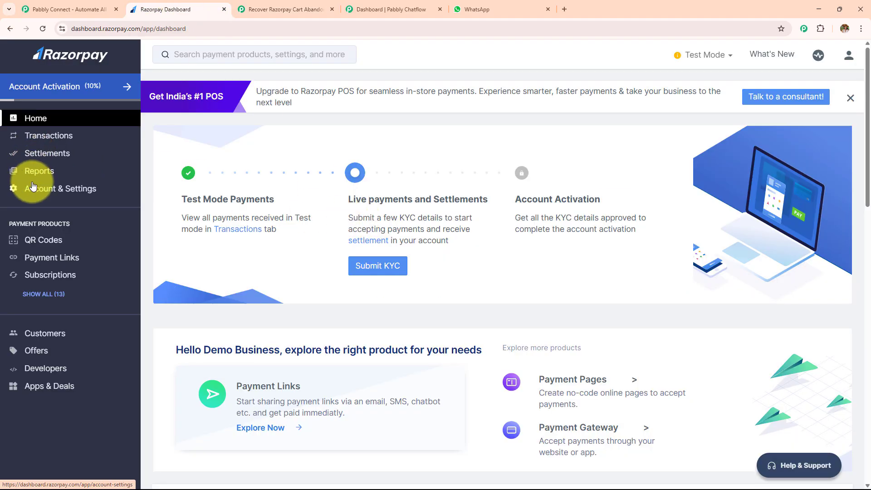
# Step: Copy the link of the Elegant Red Evening Dress payment page and open it in a new browser tab
pyautogui.click(40, 295)
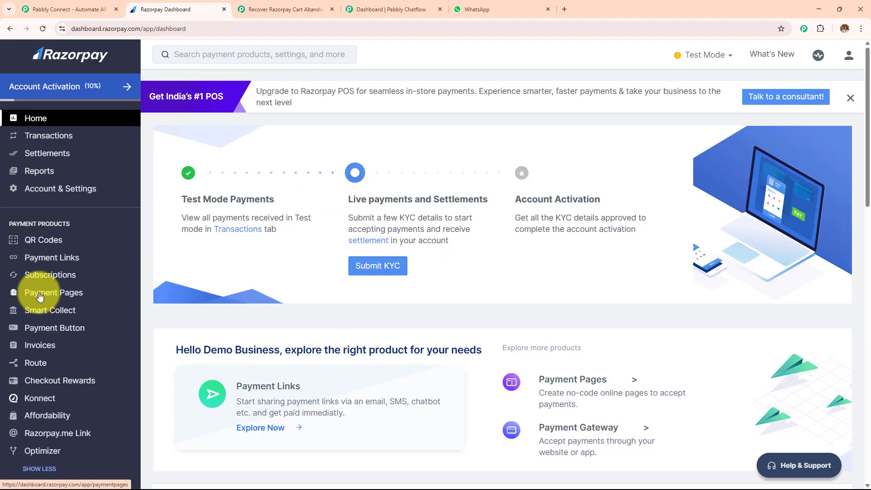
pyautogui.click(40, 295)
pyautogui.scroll(-5, 432, 276)
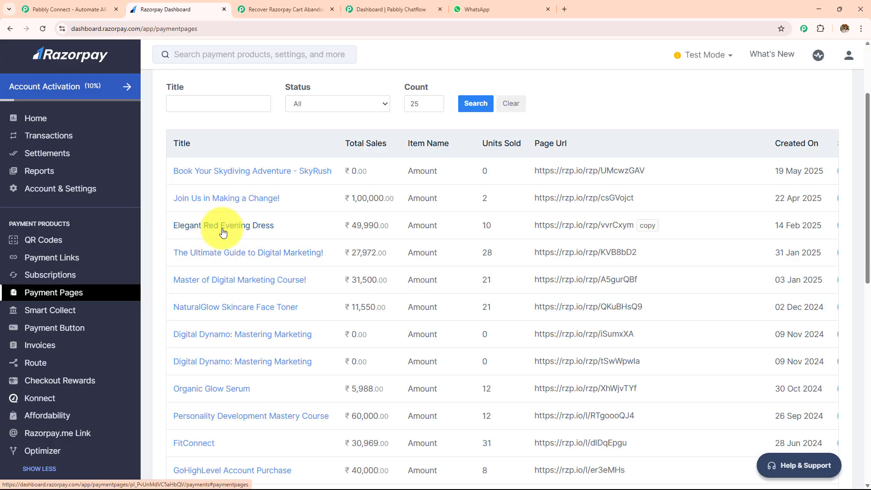
pyautogui.click(652, 228)
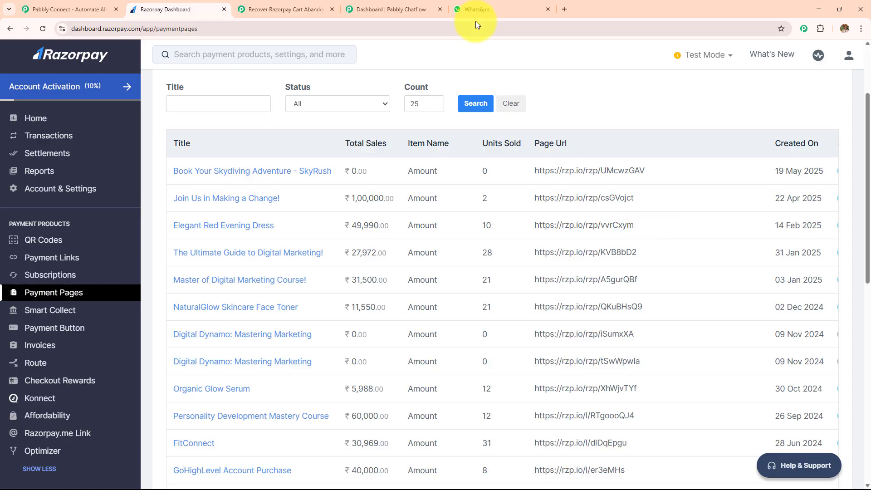
pyautogui.click(565, 9)
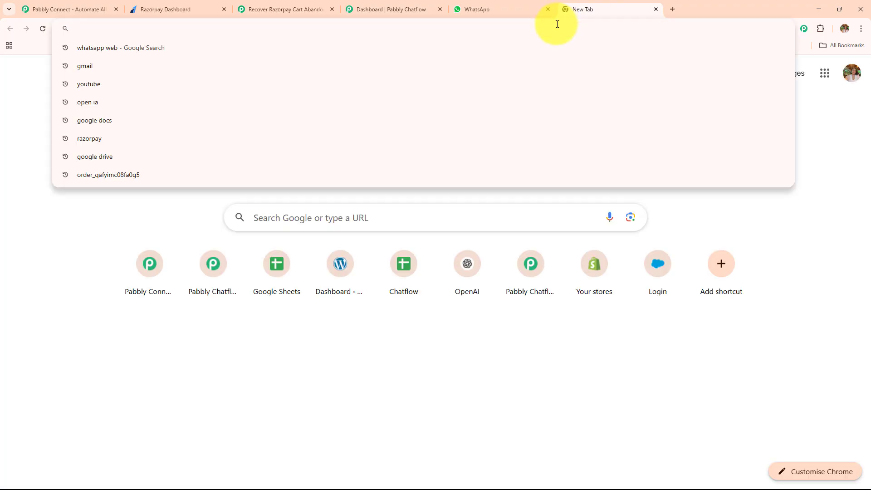
pyautogui.hotkey('ctrl', 'v')
pyautogui.press('Return')
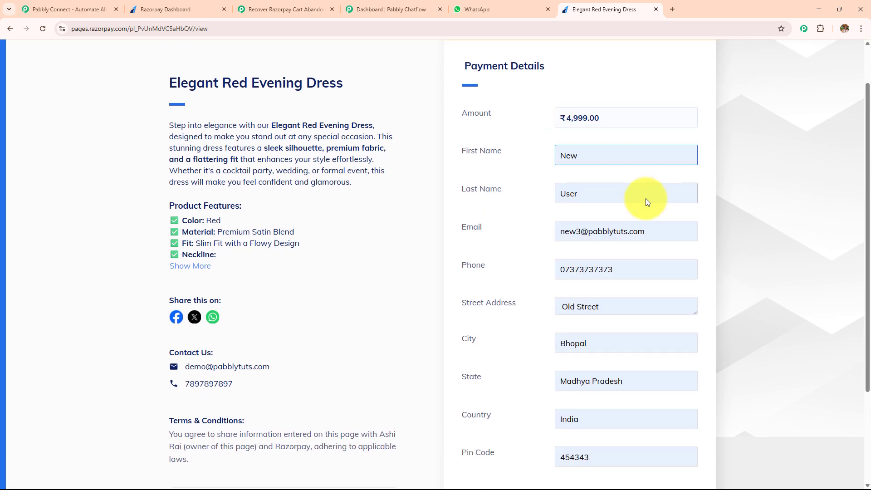
# Step: Submit the filled-in payment form and attempt the payment by UPI with Razorpay's failure test UPI ID
pyautogui.scroll(-3, 637, 200)
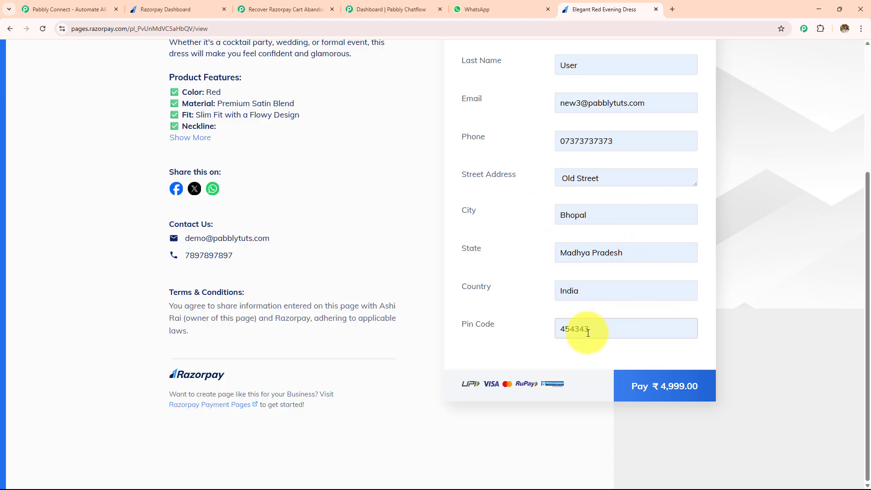
pyautogui.click(673, 383)
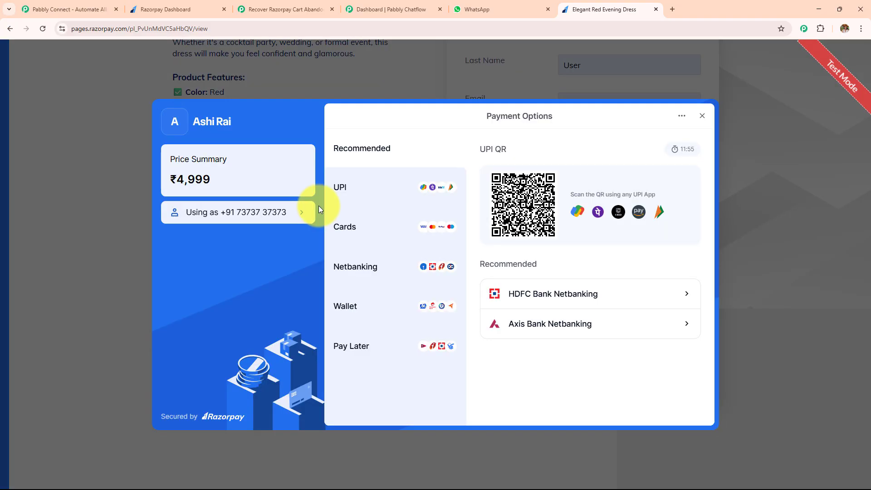
pyautogui.click(361, 195)
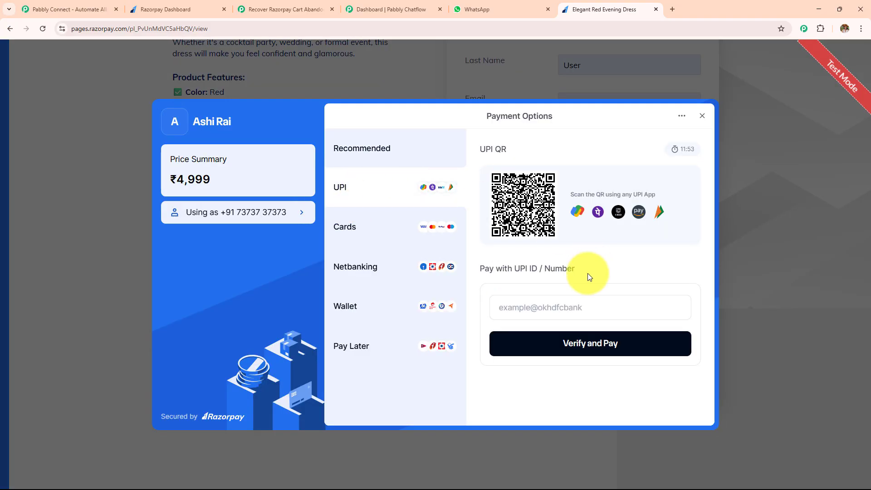
pyautogui.click(562, 303)
pyautogui.hotkey('ctrl', 'v')
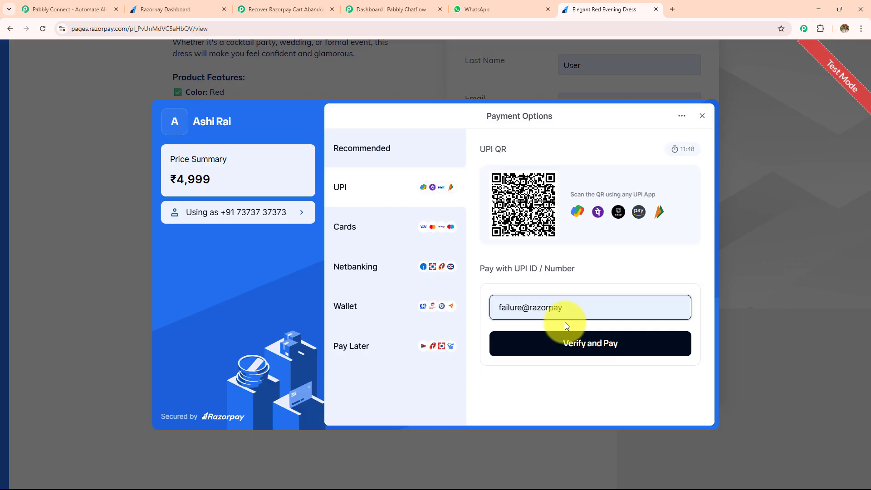
pyautogui.click(567, 346)
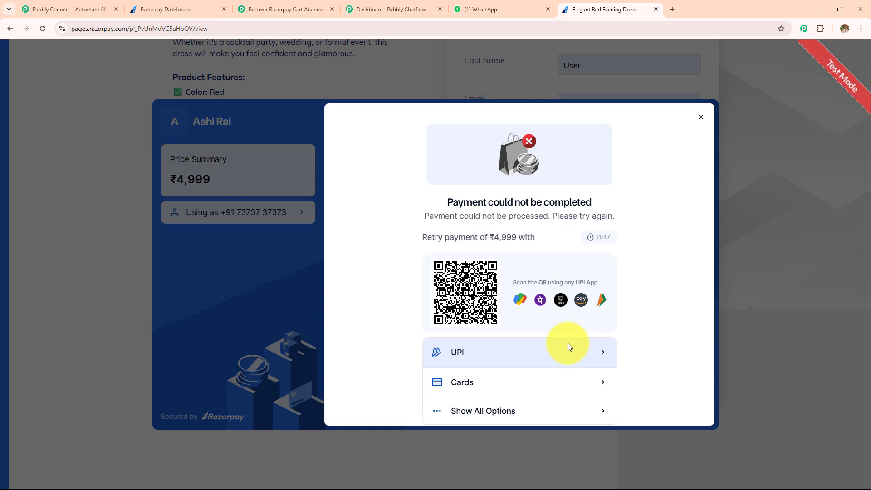
# Step: Read the WhatsApp message from My Online Business and view the Razorpay cart abandonment workflow in Pabbly Connect
pyautogui.click(460, 8)
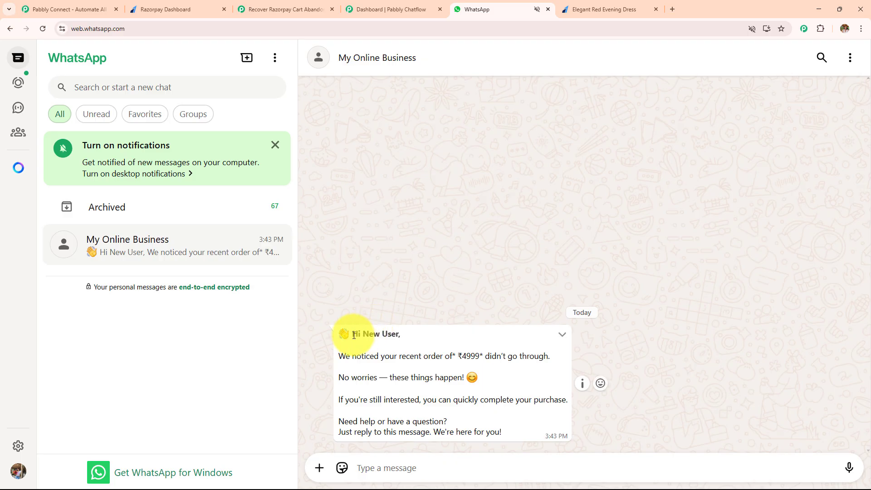
pyautogui.moveTo(349, 333); pyautogui.dragTo(432, 333)
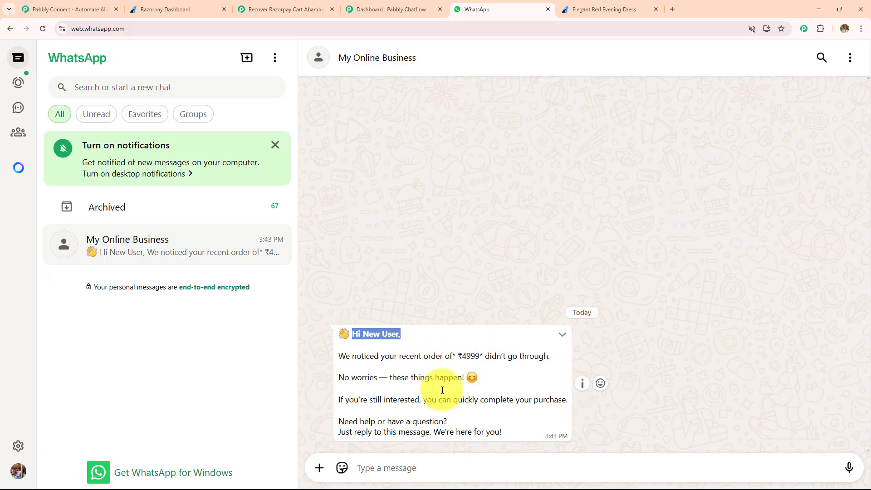
pyautogui.click(278, 9)
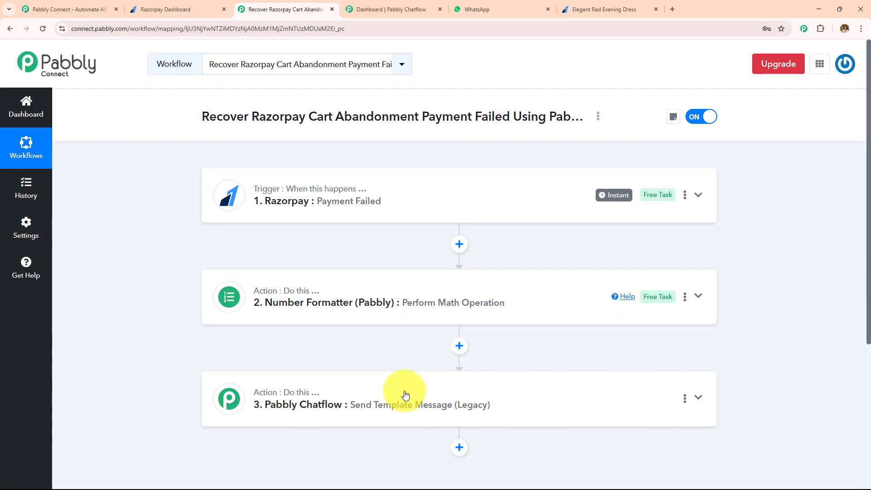
pyautogui.hotkey('ctrl', 'w')
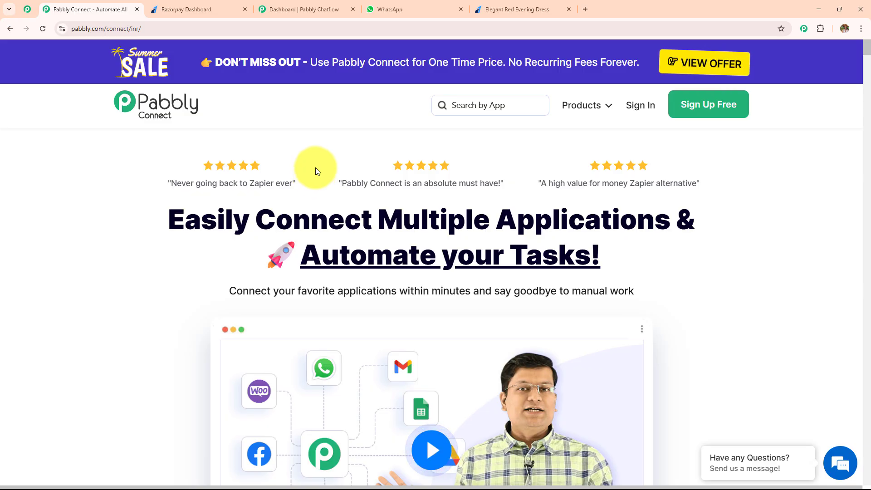
pyautogui.click(208, 10)
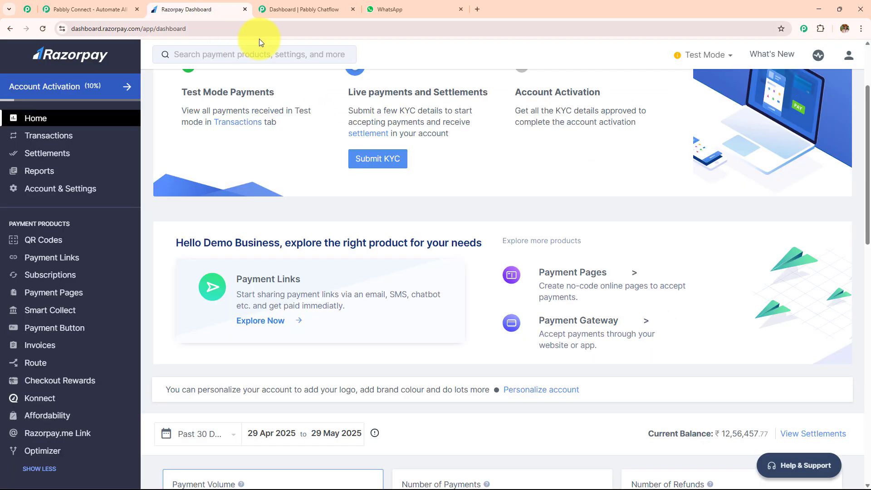
pyautogui.click(291, 8)
pyautogui.click(65, 6)
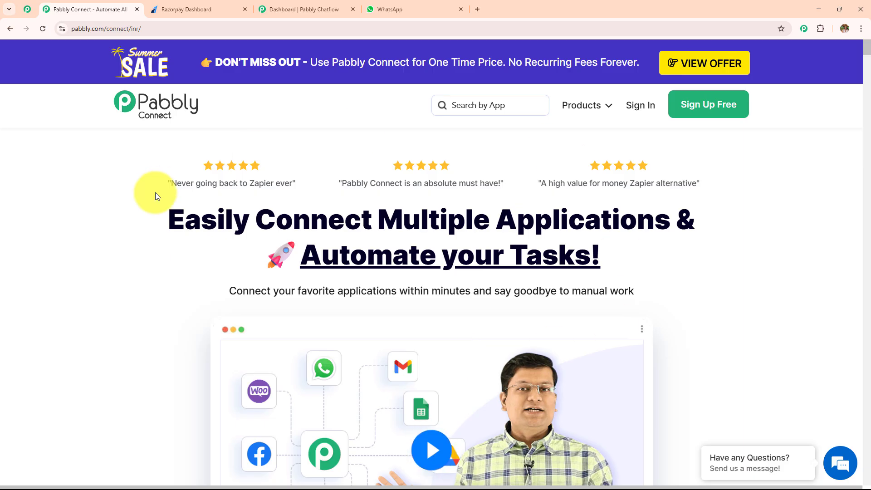
pyautogui.click(151, 28)
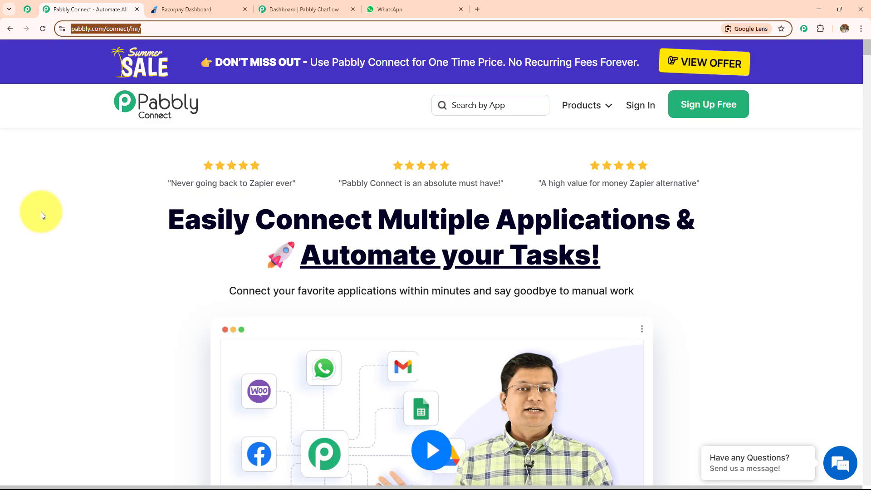
pyautogui.click(53, 214)
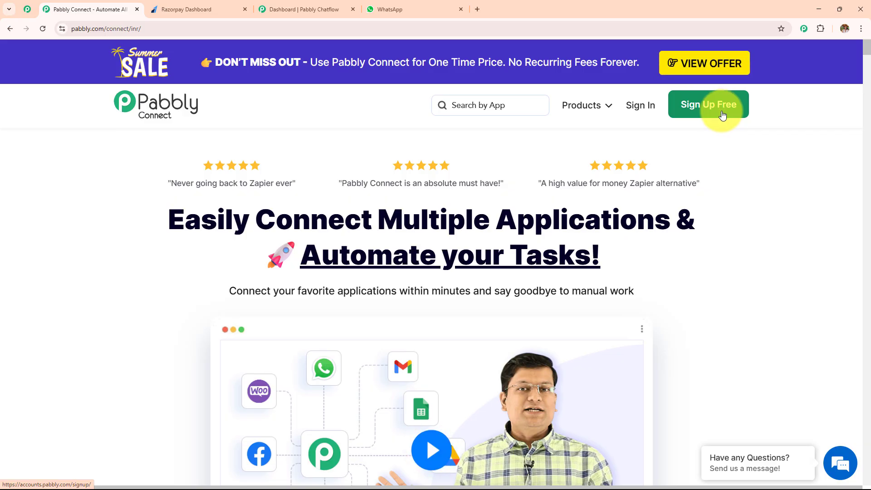
# Step: Sign in to Pabbly and access Pabbly Connect from the list of all apps
pyautogui.click(653, 111)
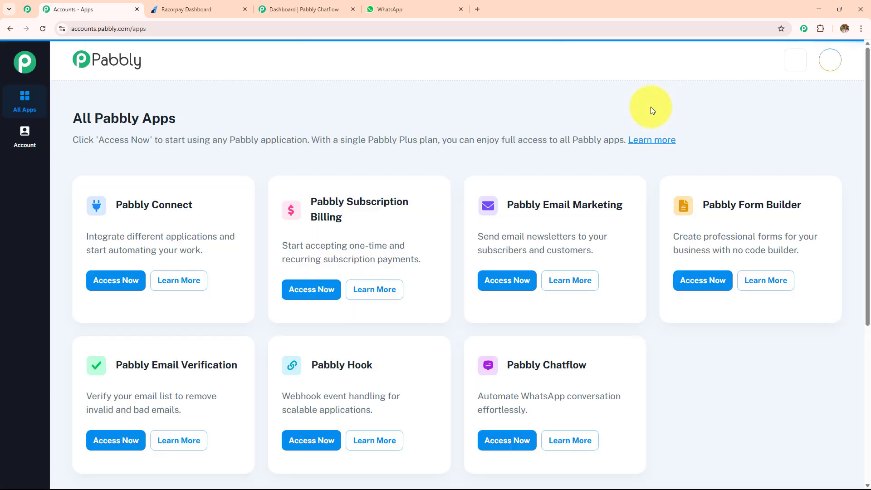
pyautogui.moveTo(62, 122); pyautogui.dragTo(243, 121)
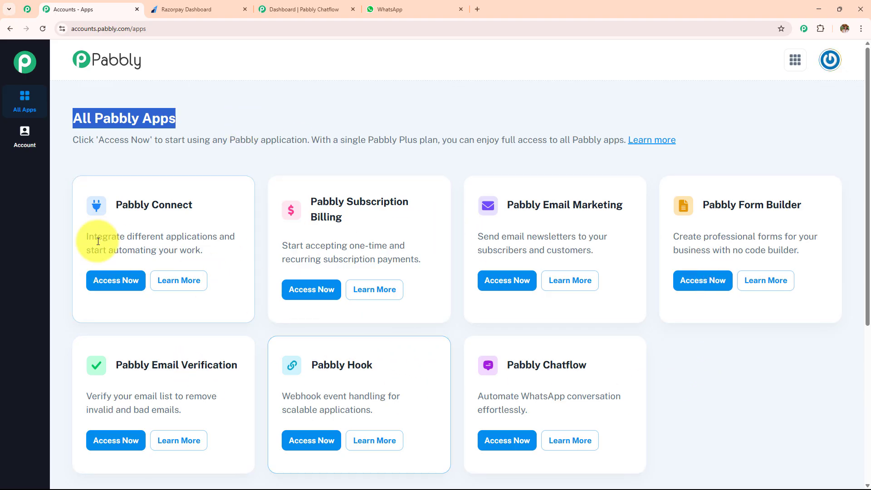
pyautogui.click(119, 282)
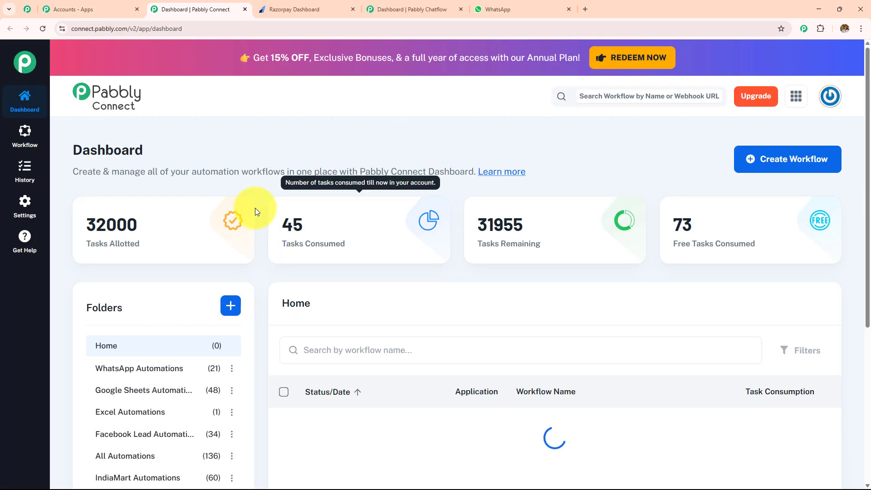
# Step: Look through the dashboard and its folders, and view the Create Folder dialog without creating a folder
pyautogui.doubleClick(80, 150)
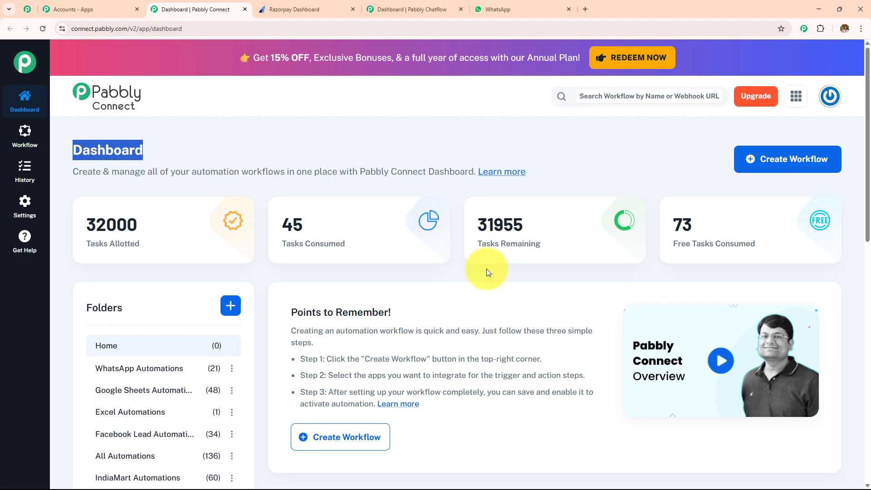
pyautogui.scroll(-3, 486, 268)
pyautogui.scroll(-6, 487, 270)
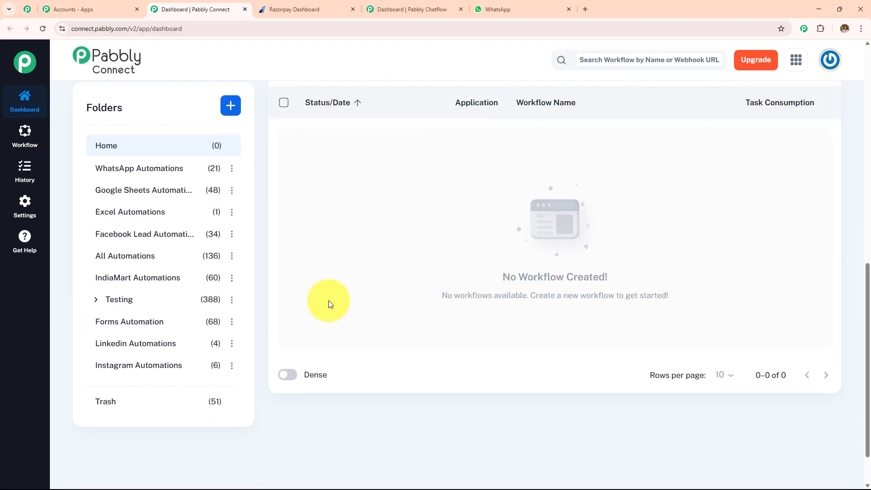
pyautogui.scroll(9, 314, 334)
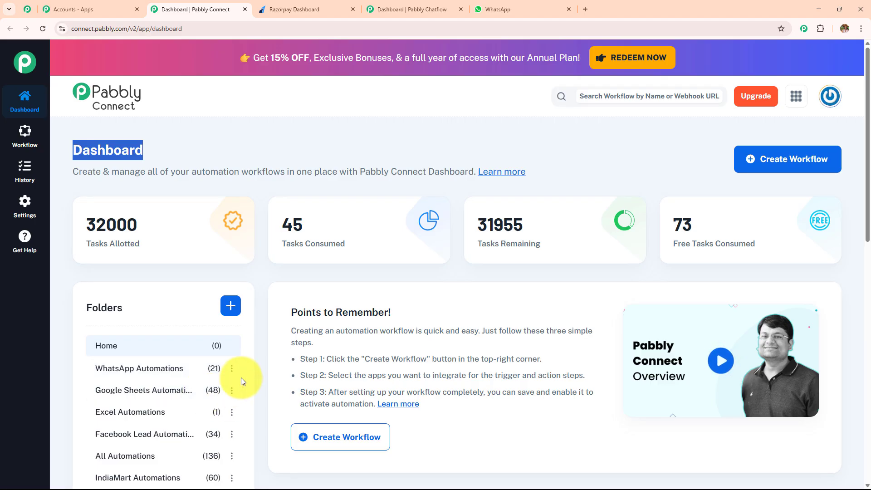
pyautogui.click(229, 306)
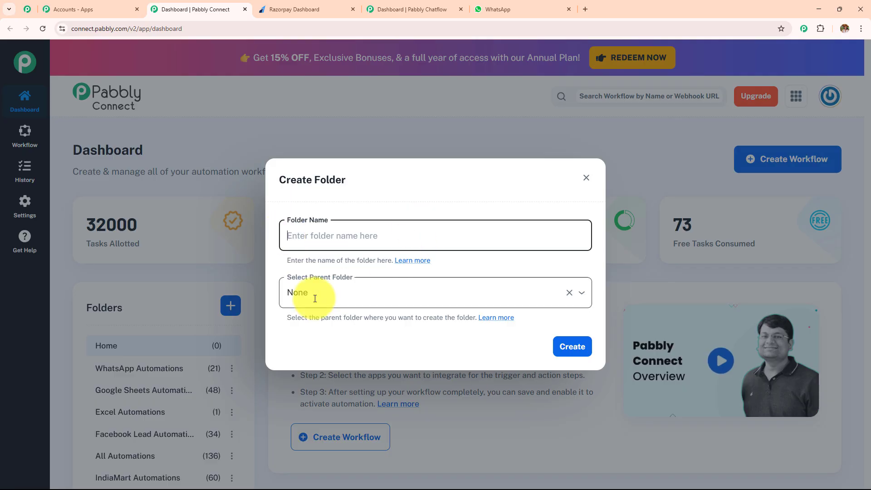
pyautogui.click(585, 179)
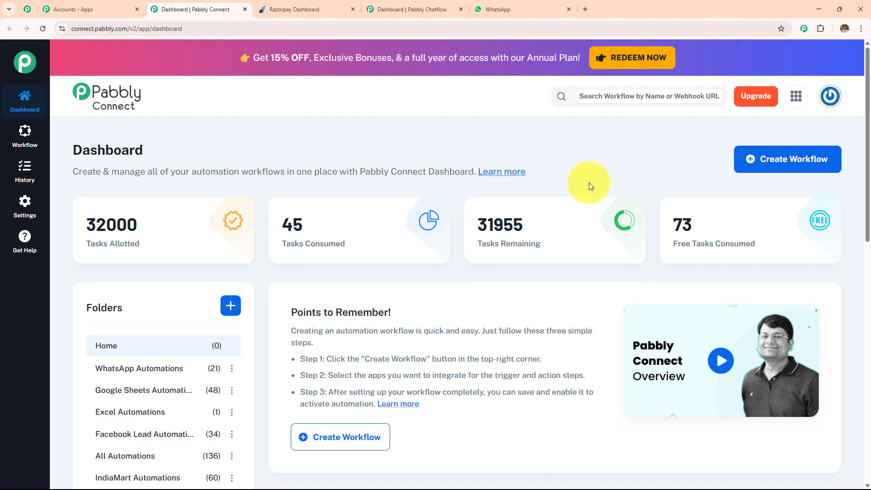
# Step: Start a new workflow named "Recover Razorpay Cart Abandonment Payment Failed Using Pabbly Chatflow"
pyautogui.click(805, 166)
pyautogui.moveTo(363, 236); pyautogui.dragTo(197, 247)
pyautogui.press('BackSpace')
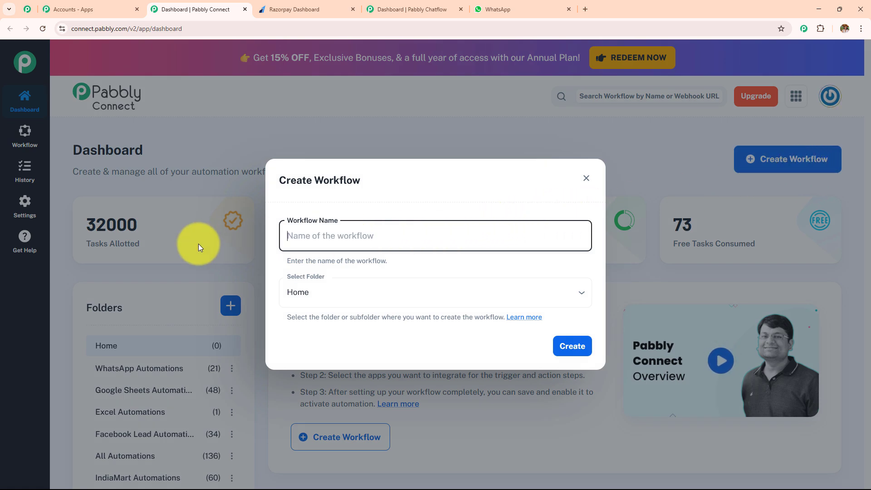
pyautogui.click(334, 286)
pyautogui.scroll(-5, 375, 220)
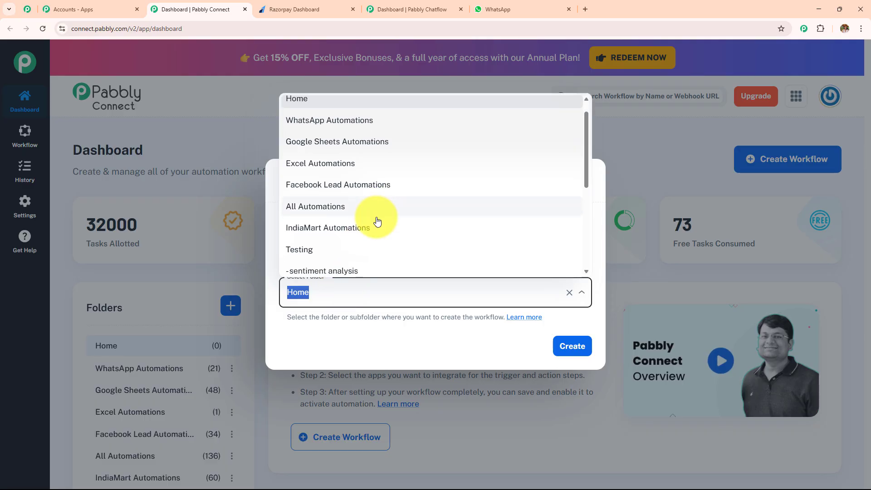
pyautogui.scroll(5, 377, 218)
pyautogui.click(382, 340)
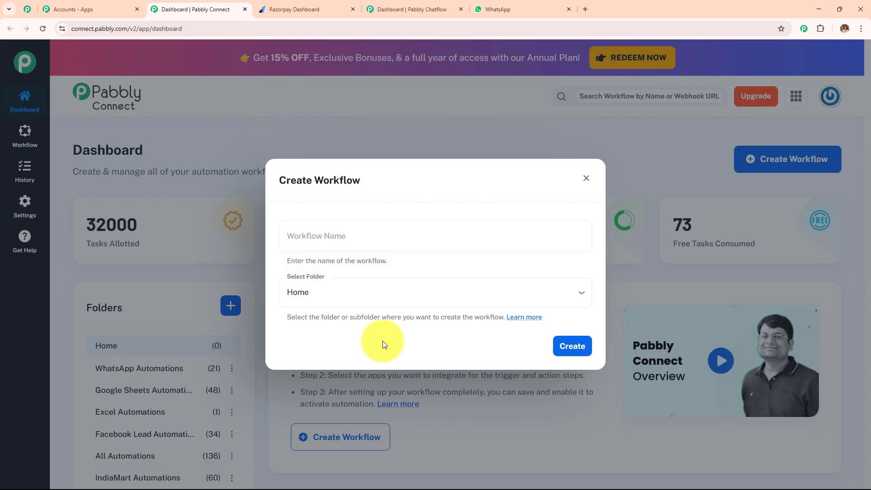
pyautogui.click(332, 233)
pyautogui.write('Recover Razorpay Cart Abandonment Payment Failed Using Pabbly Chatflow')
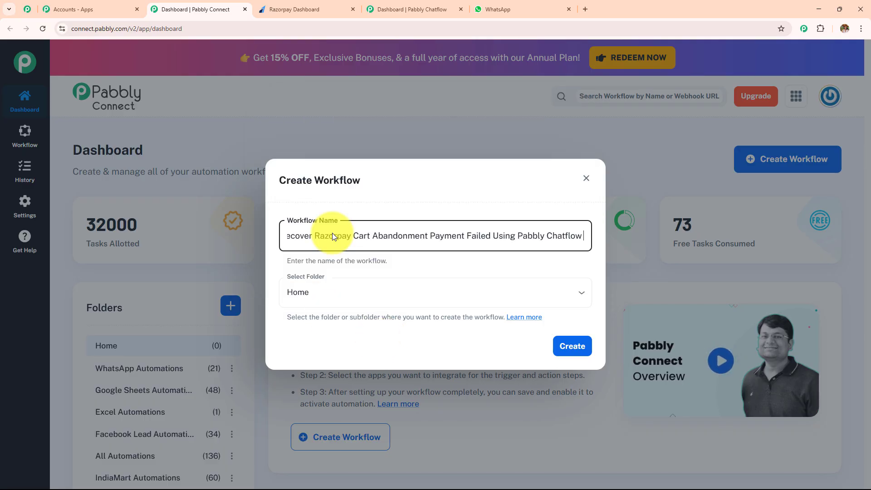
pyautogui.moveTo(585, 236); pyautogui.dragTo(233, 247)
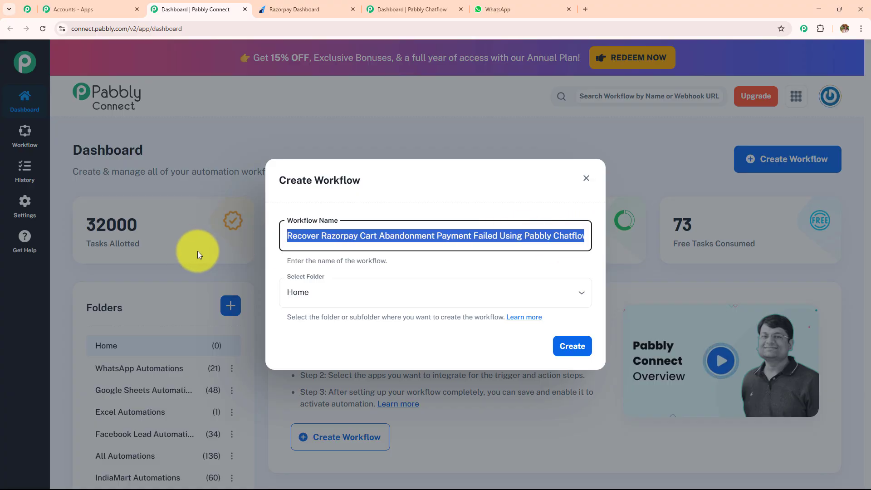
pyautogui.moveTo(295, 252); pyautogui.dragTo(581, 245)
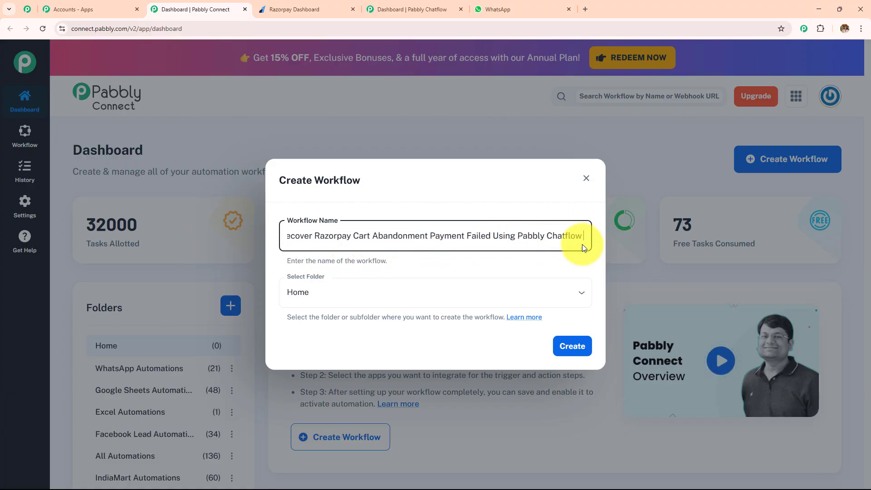
# Step: Assign the new workflow to the Pabbly Chatflow folder and create it
pyautogui.click(366, 292)
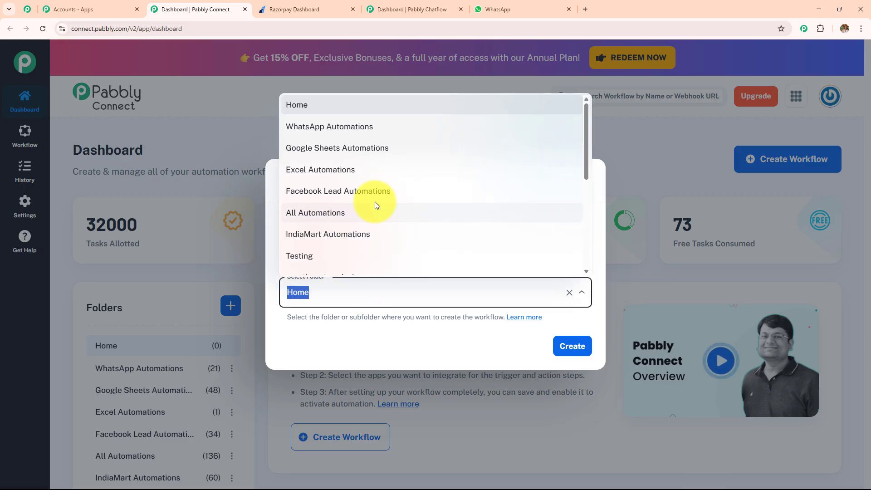
pyautogui.scroll(-5, 374, 202)
pyautogui.scroll(5, 379, 218)
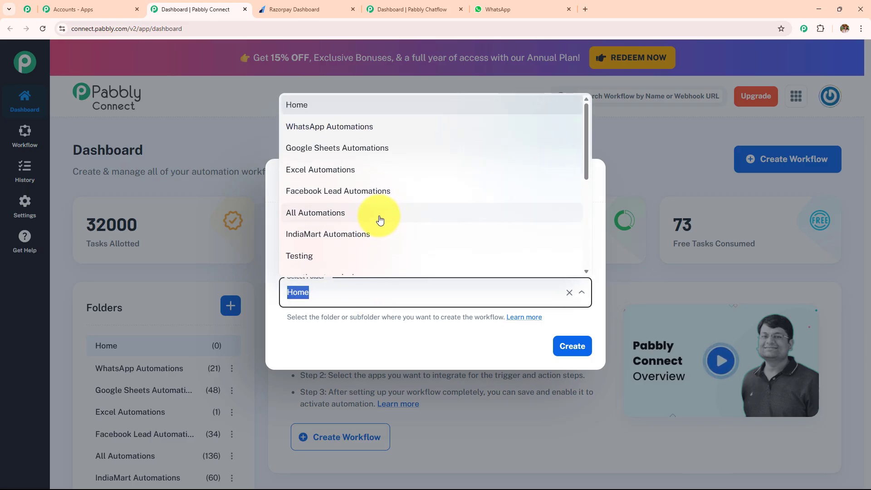
pyautogui.scroll(-4, 372, 211)
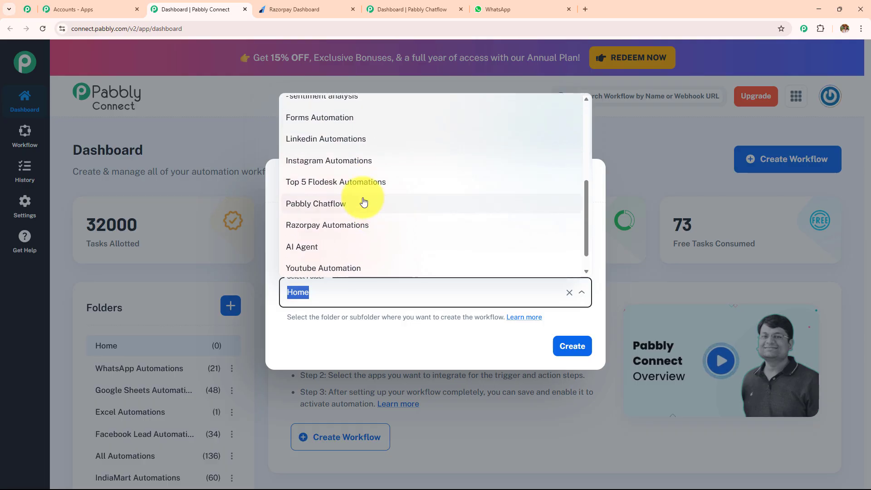
pyautogui.click(363, 203)
pyautogui.click(563, 346)
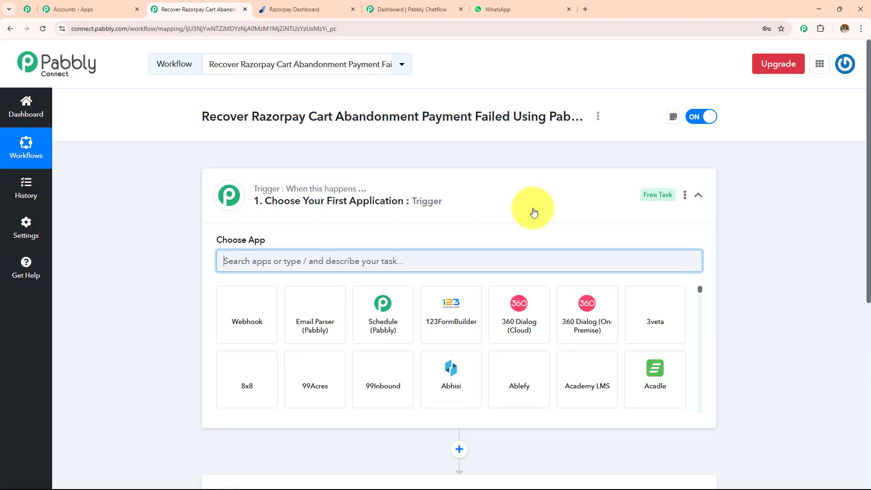
# Step: Choose Razorpay as the workflow's trigger application
pyautogui.click(533, 212)
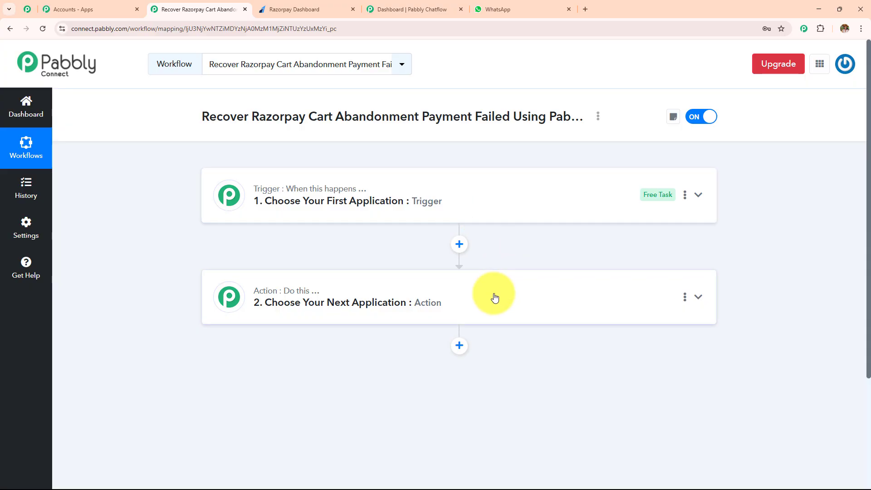
pyautogui.click(488, 211)
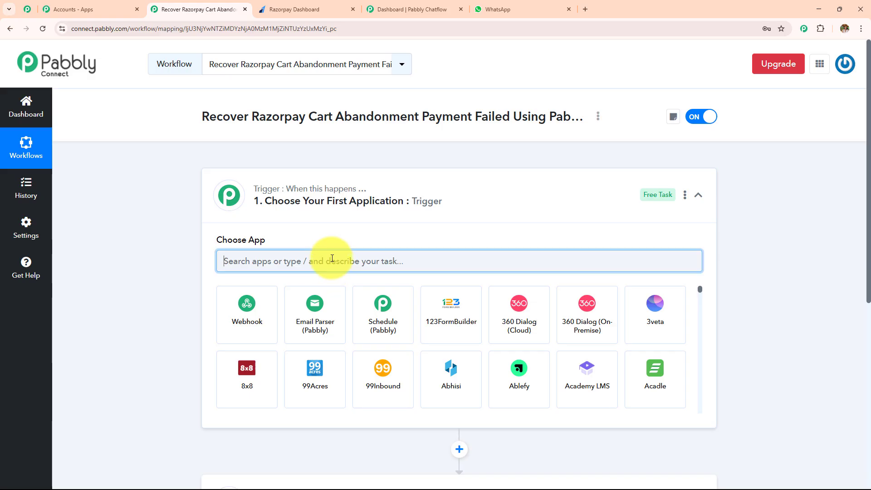
pyautogui.write('Razo')
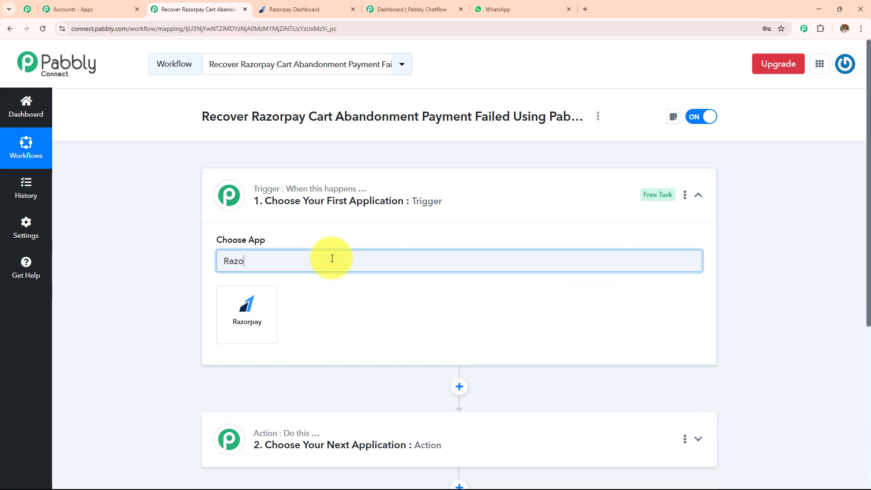
pyautogui.write('rp')
pyautogui.click(235, 331)
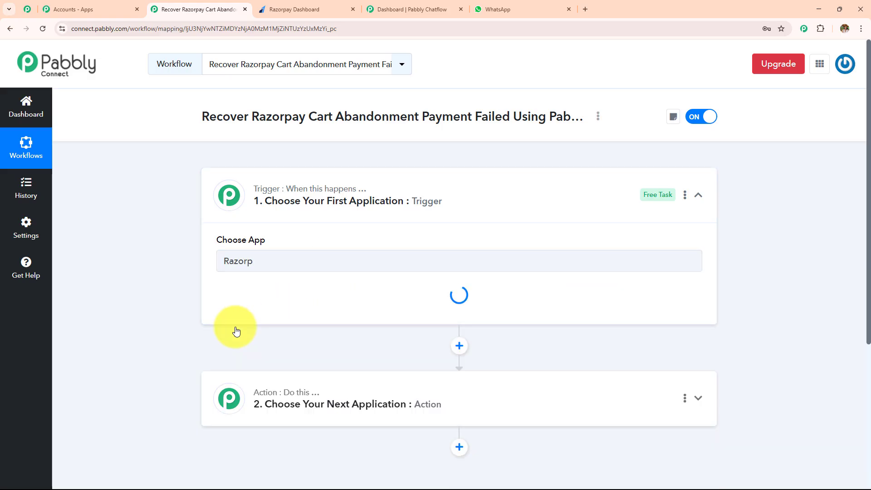
# Step: Set the Razorpay trigger event to Payment Failed
pyautogui.click(240, 318)
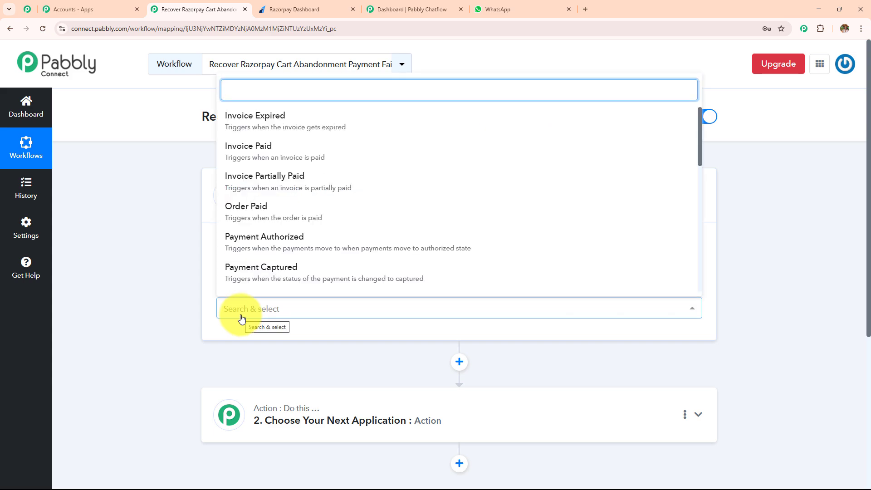
pyautogui.write('paye')
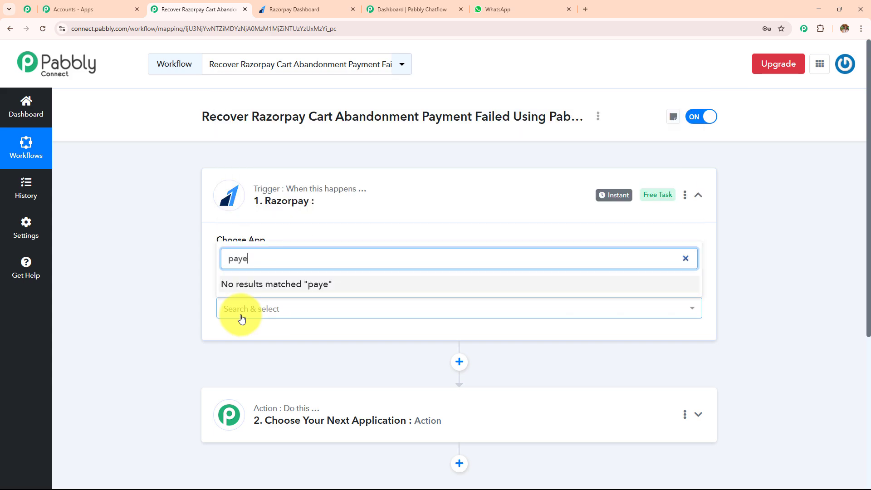
pyautogui.click(268, 286)
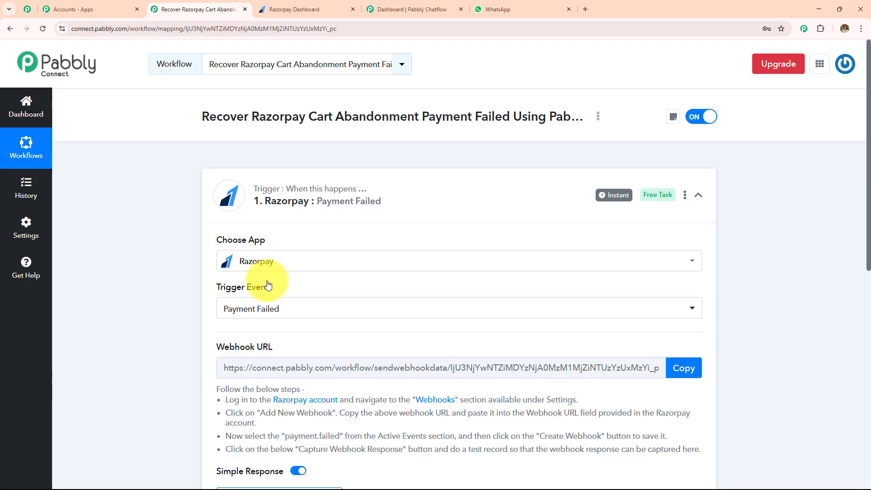
# Step: Read the trigger's webhook instructions, then switch to the Razorpay dashboard and open the setup form for a new webhook
pyautogui.scroll(-2, 268, 285)
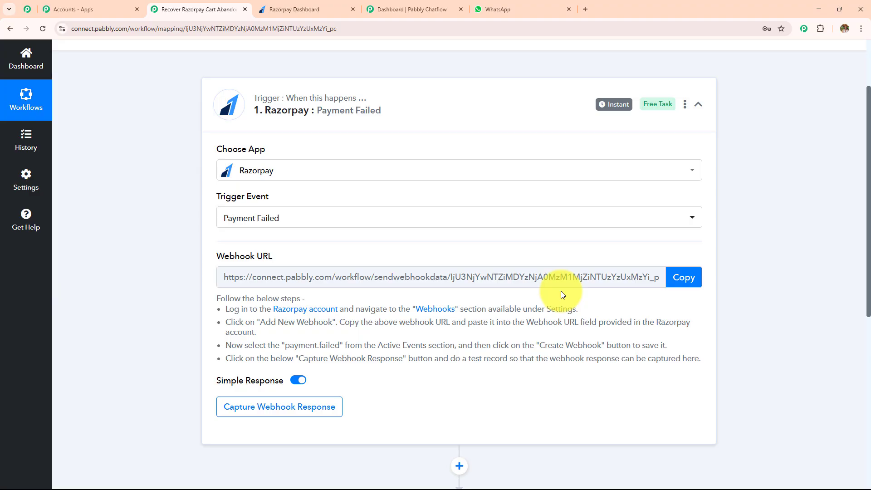
pyautogui.moveTo(224, 308); pyautogui.dragTo(683, 388)
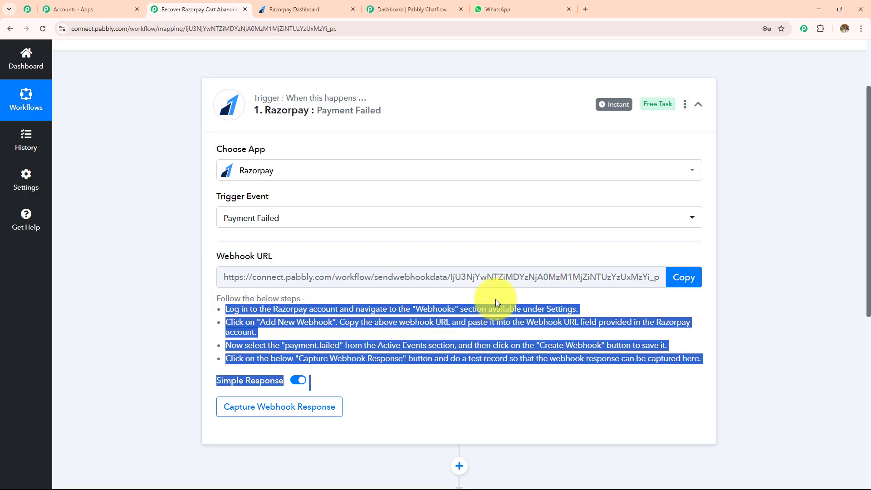
pyautogui.click(304, 9)
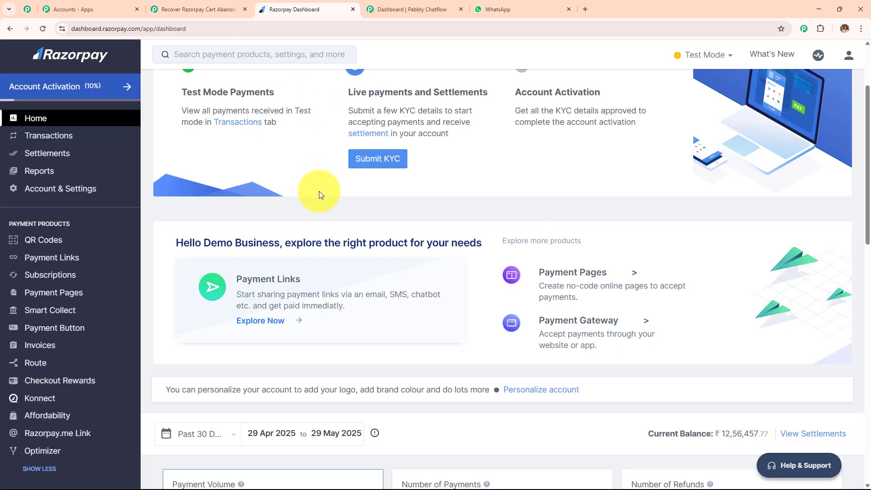
pyautogui.scroll(-6, 40, 330)
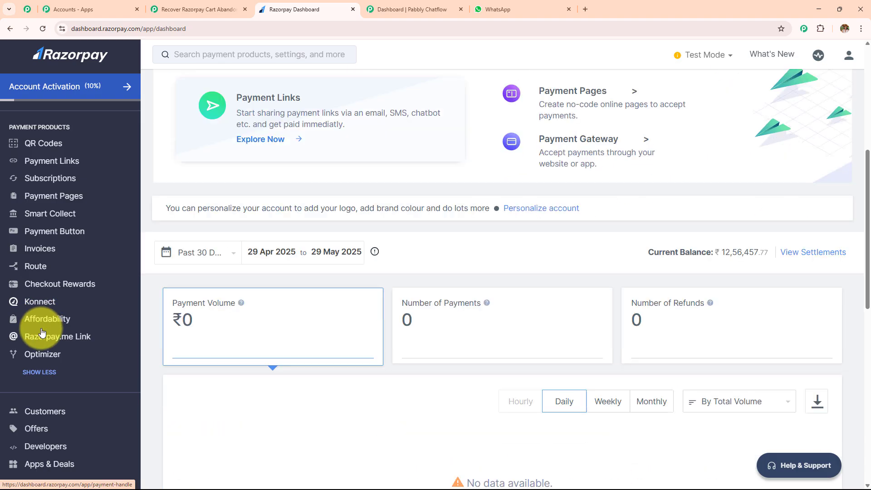
pyautogui.click(51, 449)
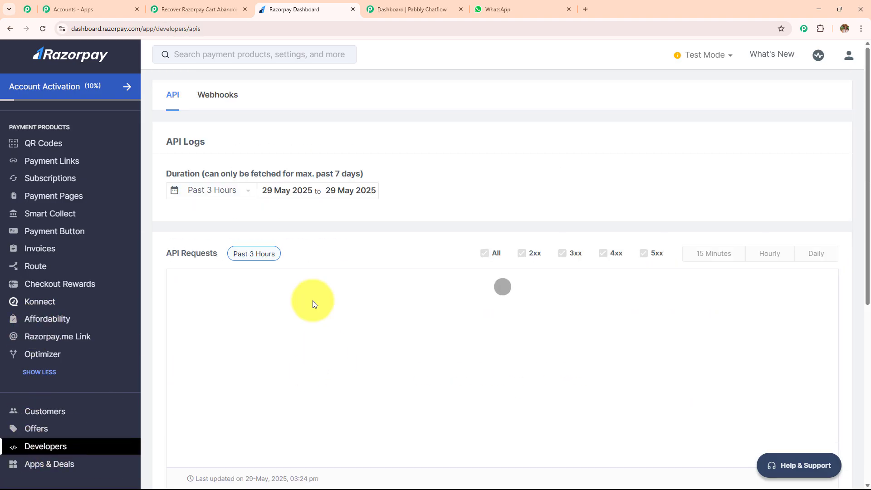
pyautogui.click(229, 101)
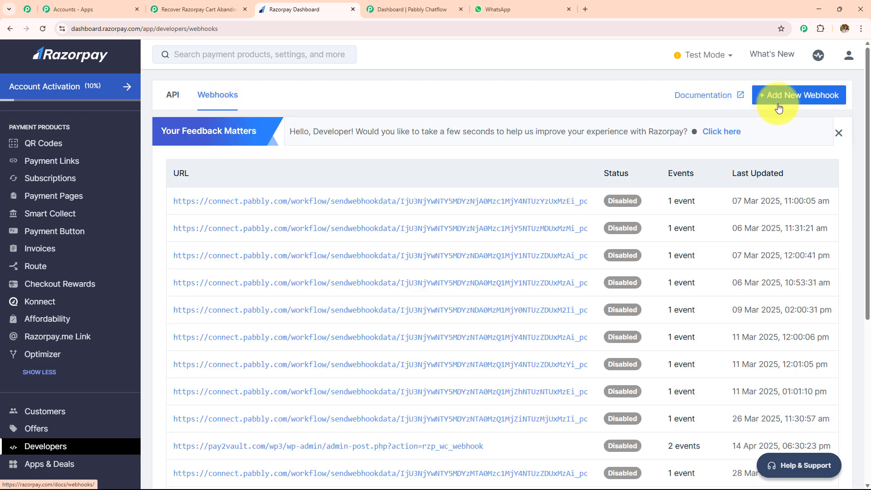
pyautogui.click(779, 108)
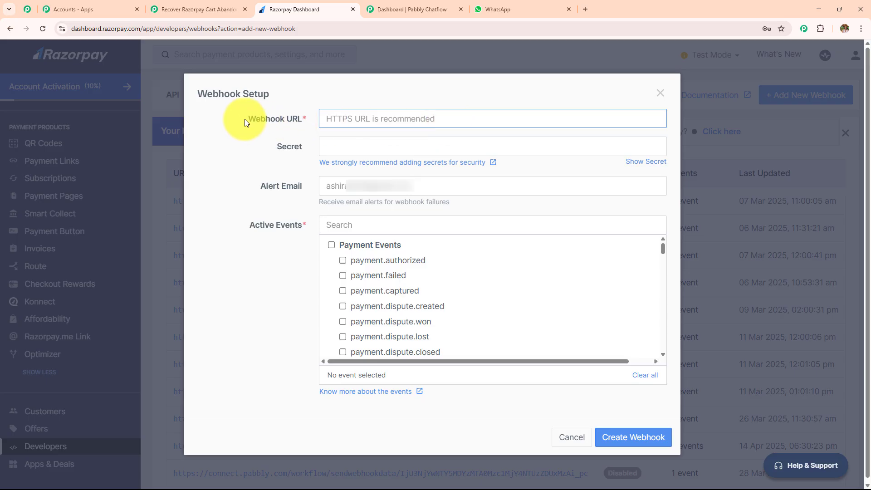
pyautogui.moveTo(245, 118); pyautogui.dragTo(344, 122)
# Step: Copy the trigger's webhook URL from Pabbly Connect into the Webhook URL field of the Razorpay webhook setup
pyautogui.click(214, 12)
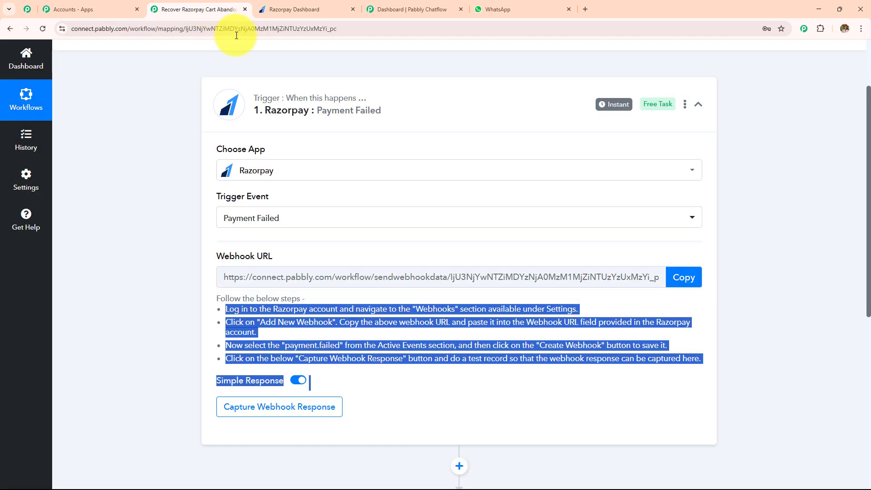
pyautogui.click(674, 278)
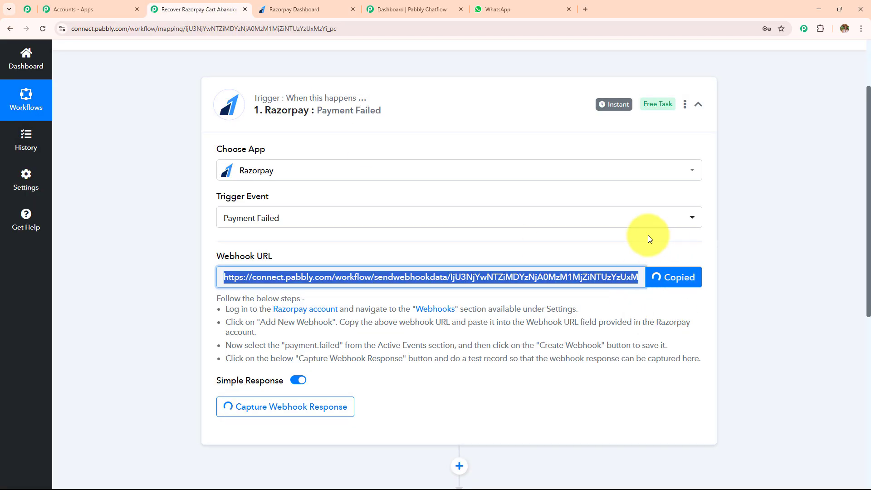
pyautogui.click(347, 9)
pyautogui.click(362, 119)
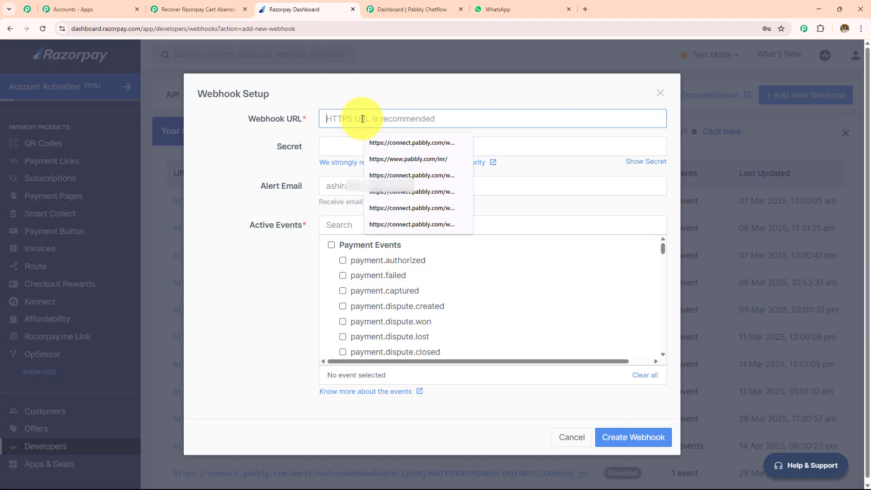
pyautogui.hotkey('ctrl', 'v')
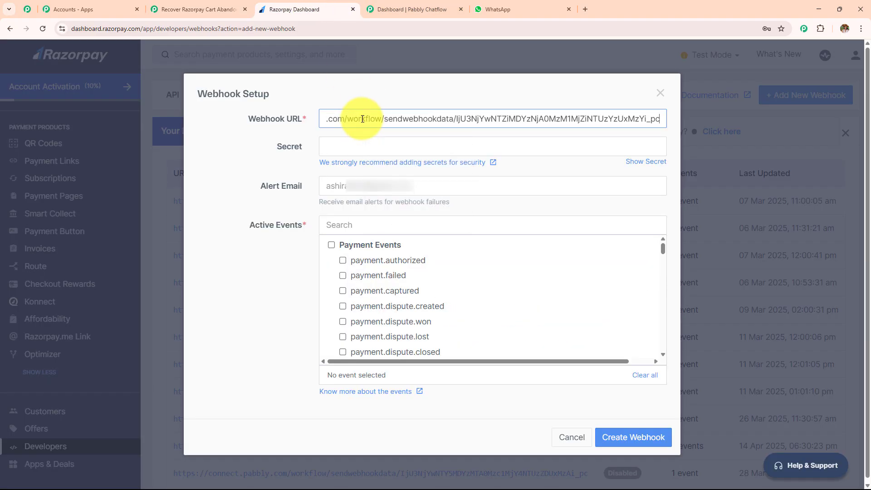
# Step: Enter the webhook secret, enable the payment.failed event, and create the webhook
pyautogui.click(358, 146)
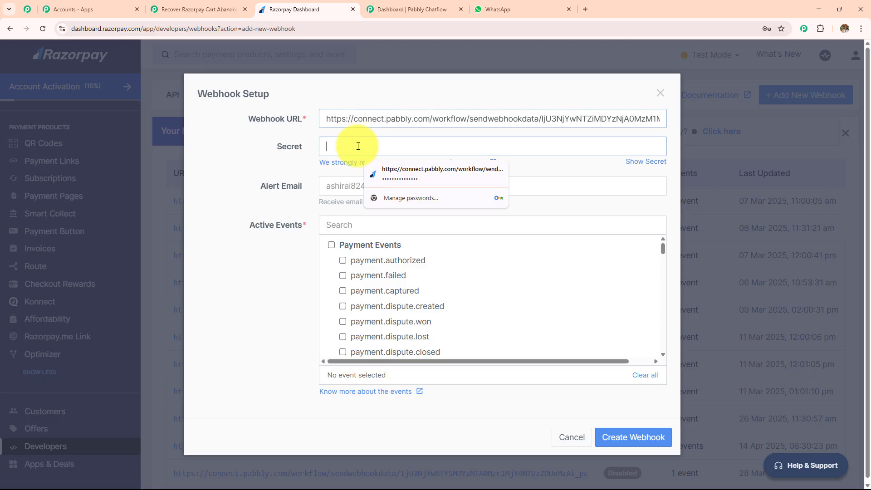
pyautogui.write('•••')
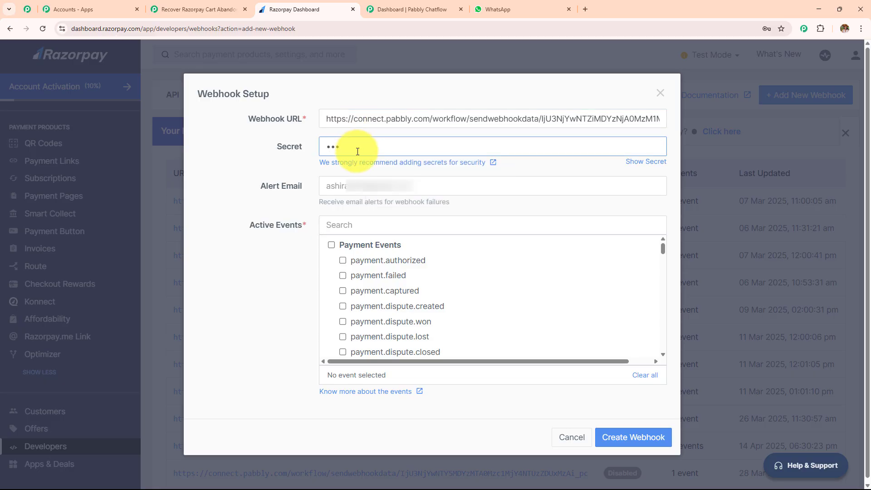
pyautogui.click(367, 226)
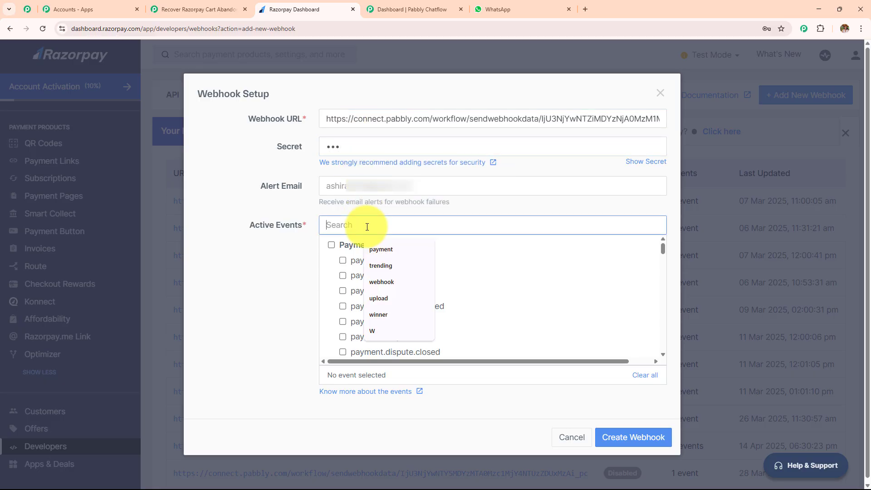
pyautogui.write('pay')
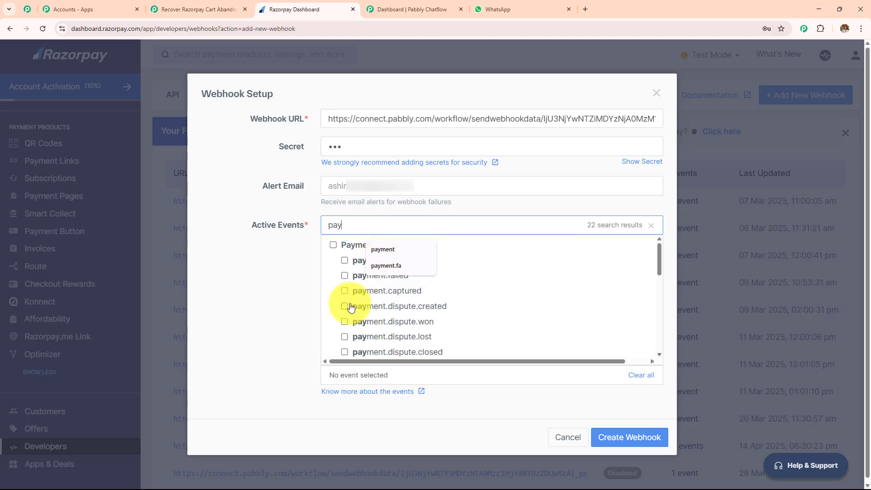
pyautogui.click(345, 275)
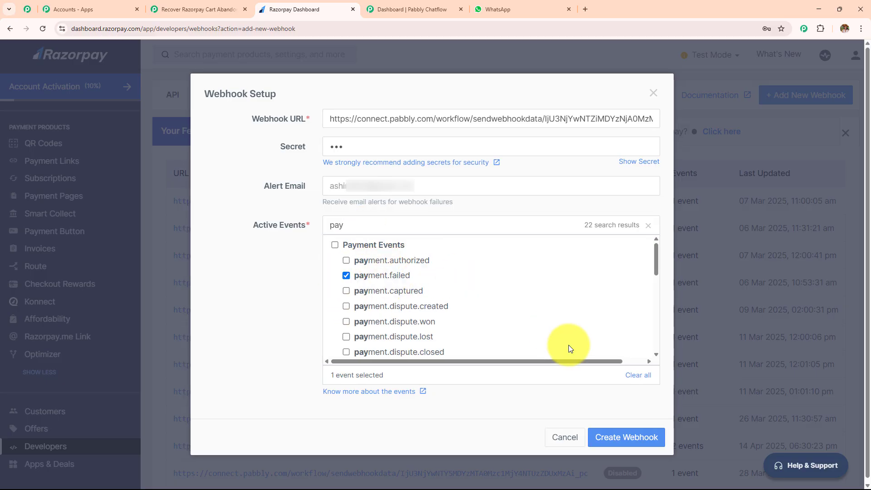
pyautogui.click(623, 436)
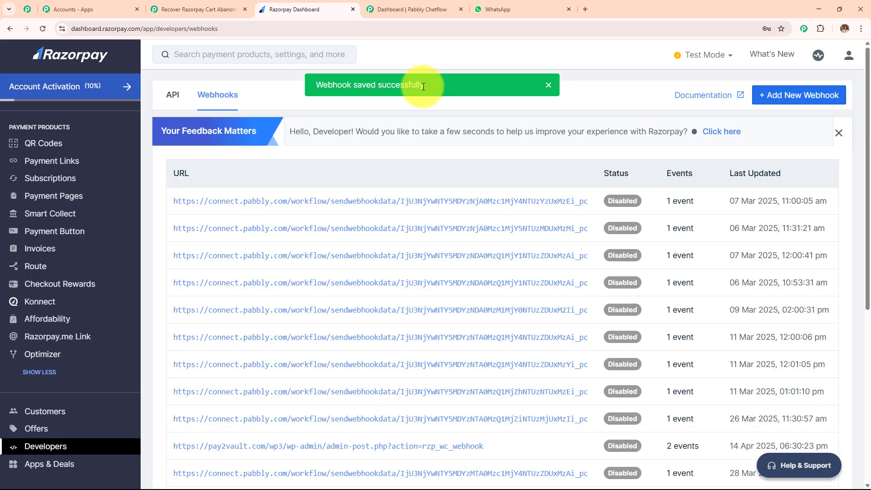
# Step: Return to the Pabbly Connect workflow and read the trigger's note on sending a test record to capture the webhook response
pyautogui.click(181, 8)
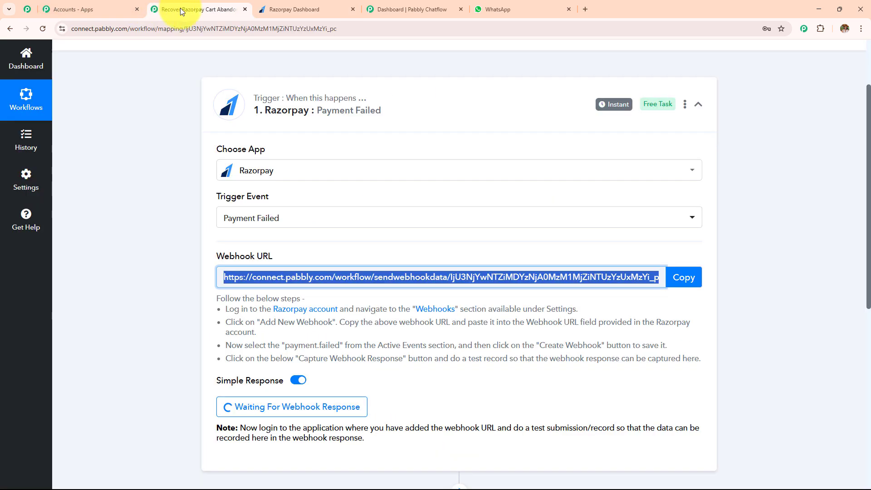
pyautogui.click(290, 7)
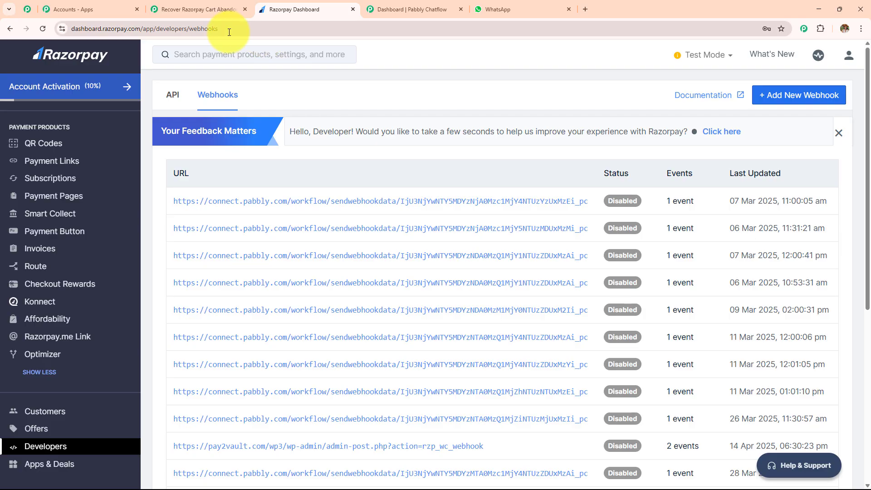
pyautogui.click(208, 10)
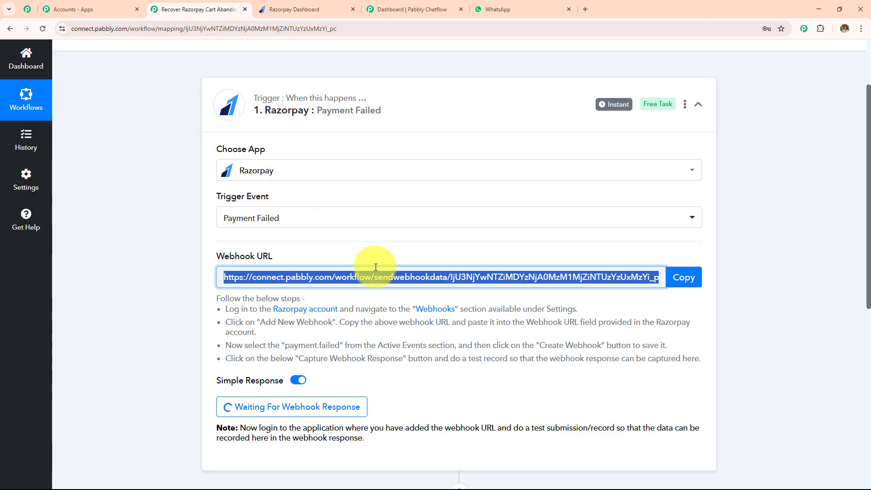
pyautogui.scroll(-4, 376, 265)
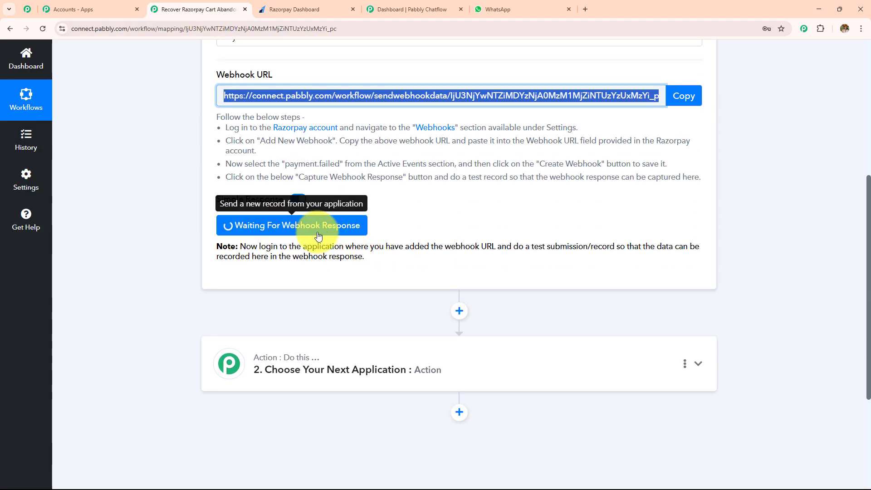
pyautogui.moveTo(242, 246); pyautogui.dragTo(432, 282)
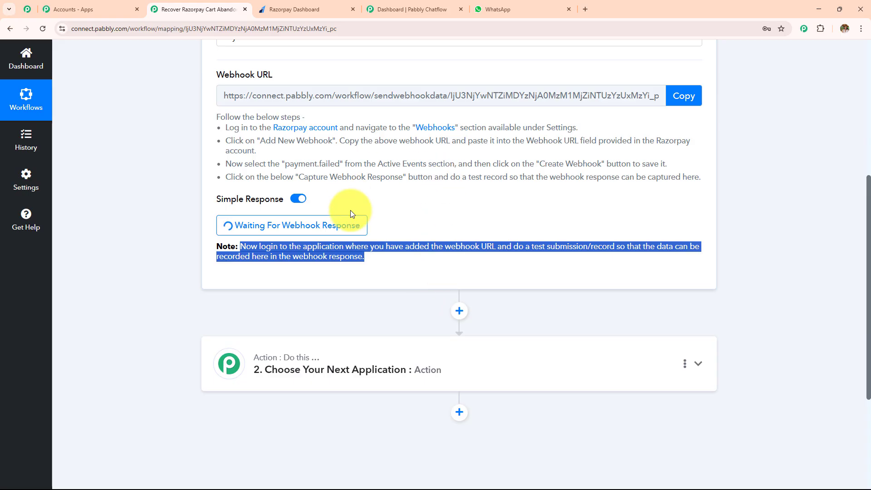
# Step: Switch to the Razorpay dashboard and copy the URL of the NaturalGlow Skincare Face Toner payment page
pyautogui.click(283, 9)
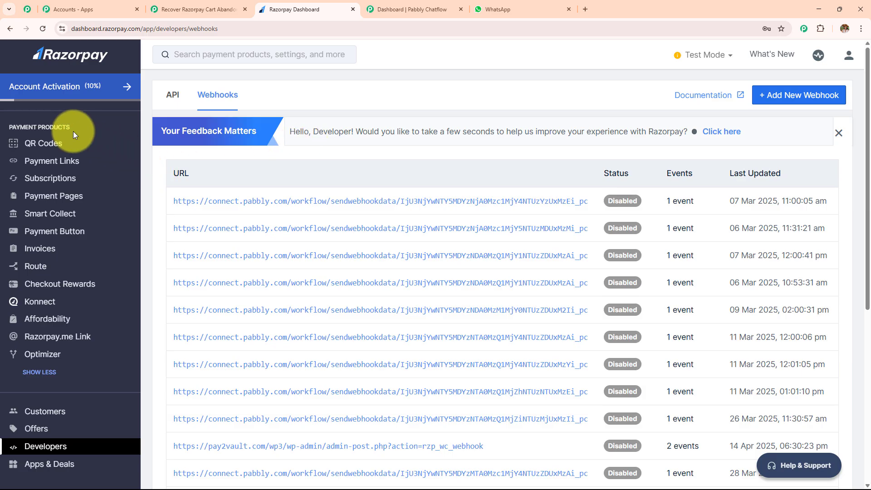
pyautogui.click(62, 196)
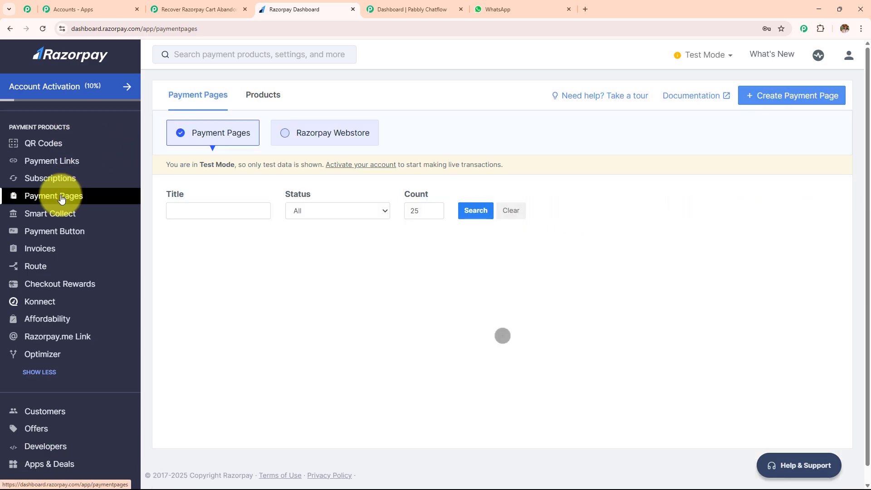
pyautogui.scroll(-3, 408, 292)
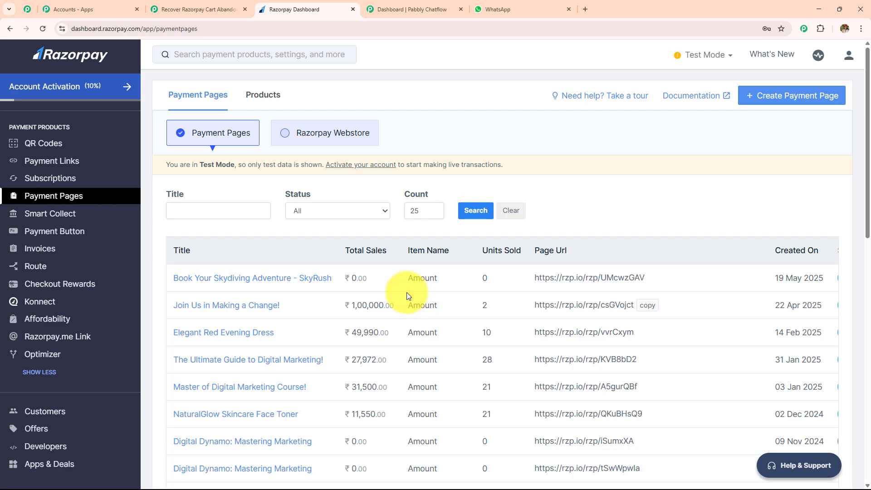
pyautogui.scroll(-3, 407, 295)
pyautogui.scroll(3, 407, 295)
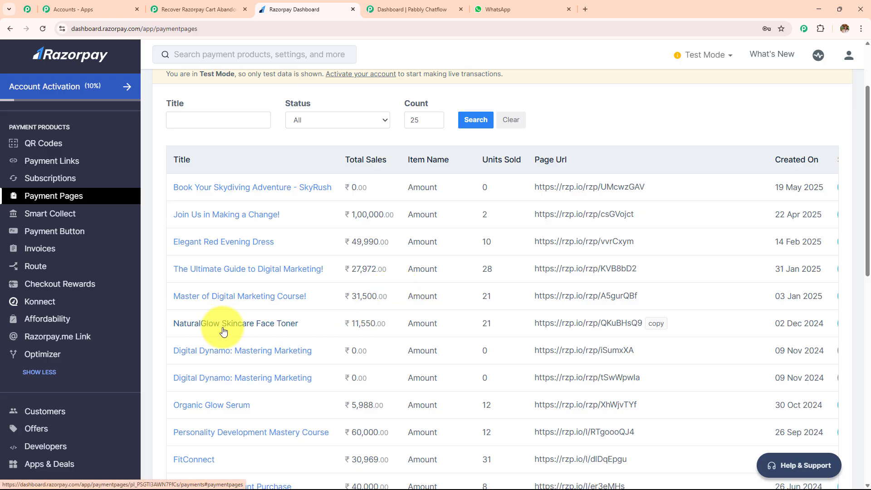
pyautogui.click(653, 324)
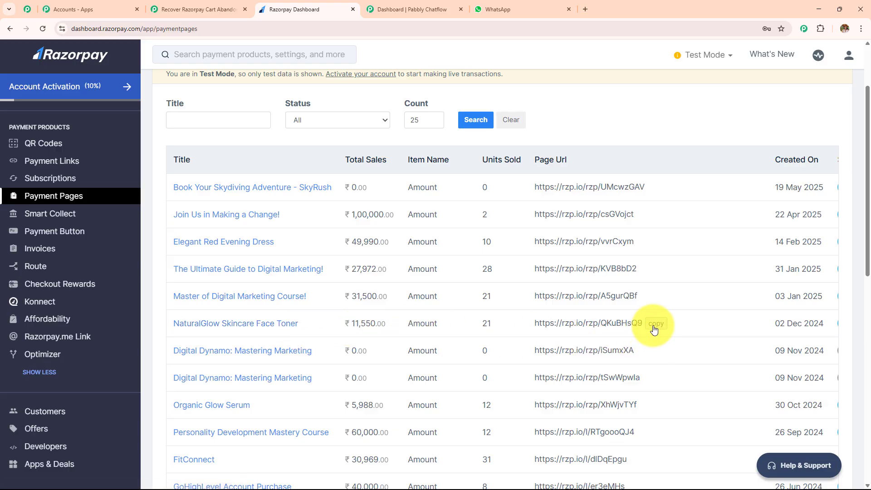
# Step: Open the copied payment page link in a new browser tab and look over its payment details form
pyautogui.click(585, 10)
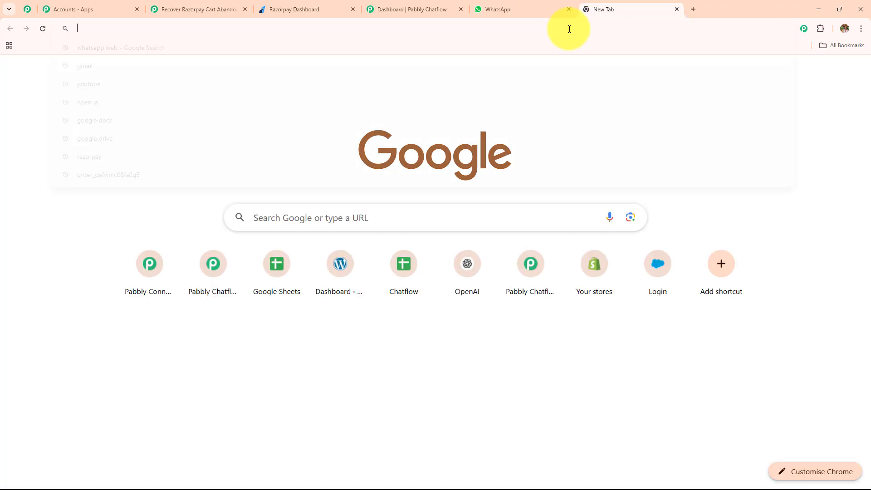
pyautogui.click(568, 28)
pyautogui.hotkey('ctrl', 'v')
pyautogui.press('Return')
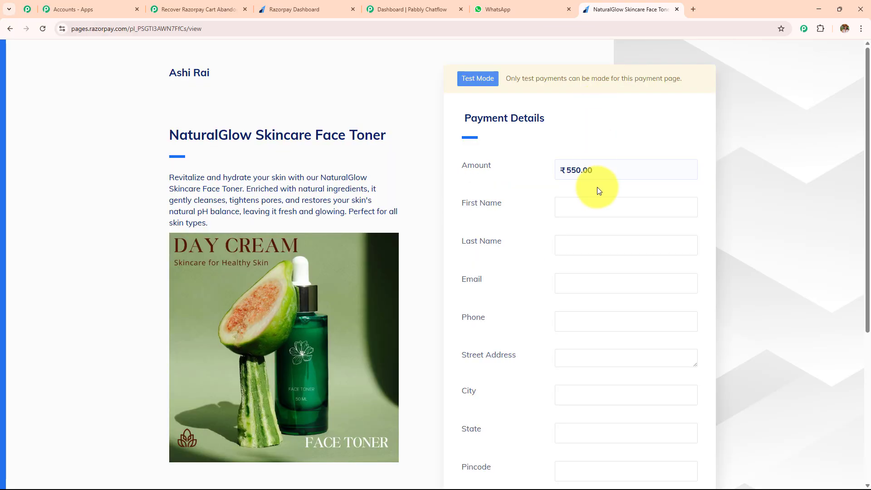
pyautogui.scroll(-3, 597, 197)
pyautogui.scroll(3, 597, 197)
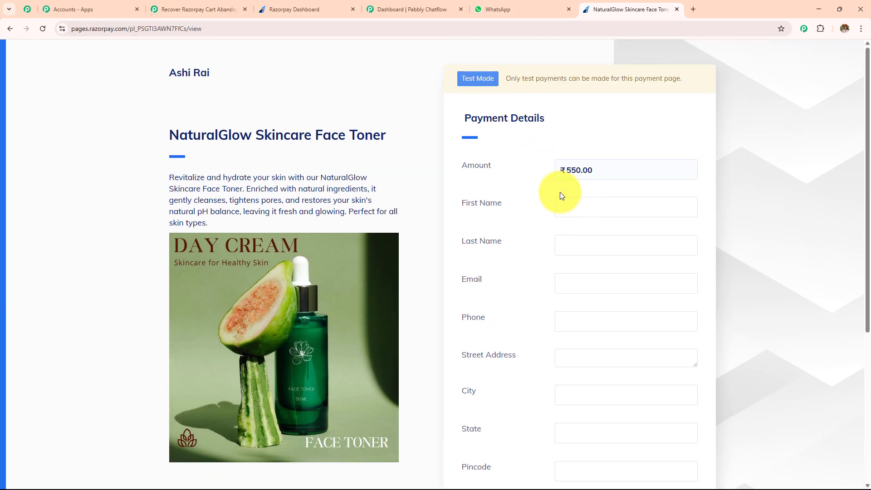
# Step: Fill in the customer's name, e-mail, phone and address details, proceed to the ₹550 payment, and decline saving the address
pyautogui.scroll(-1, 561, 195)
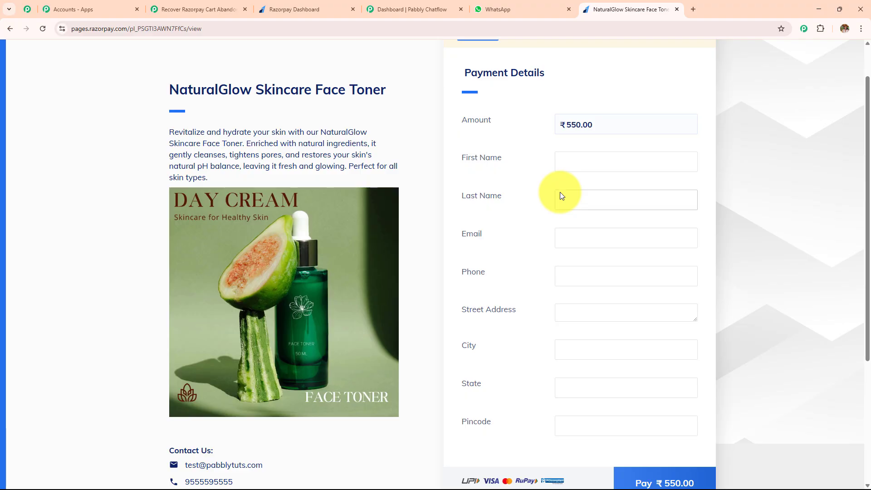
pyautogui.click(575, 162)
pyautogui.click(685, 196)
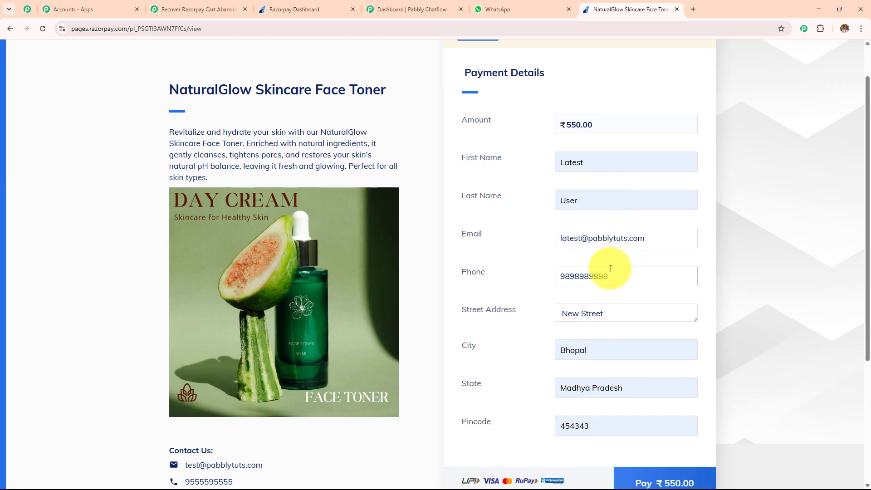
pyautogui.scroll(-3, 652, 271)
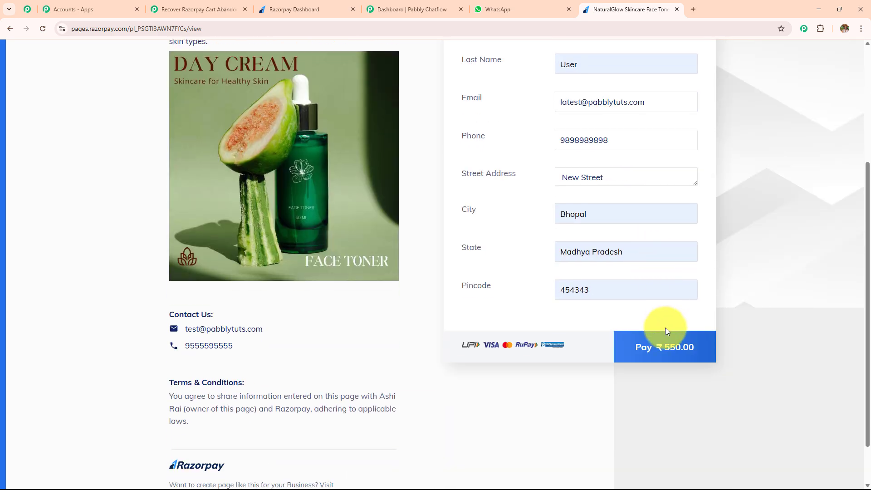
pyautogui.click(665, 352)
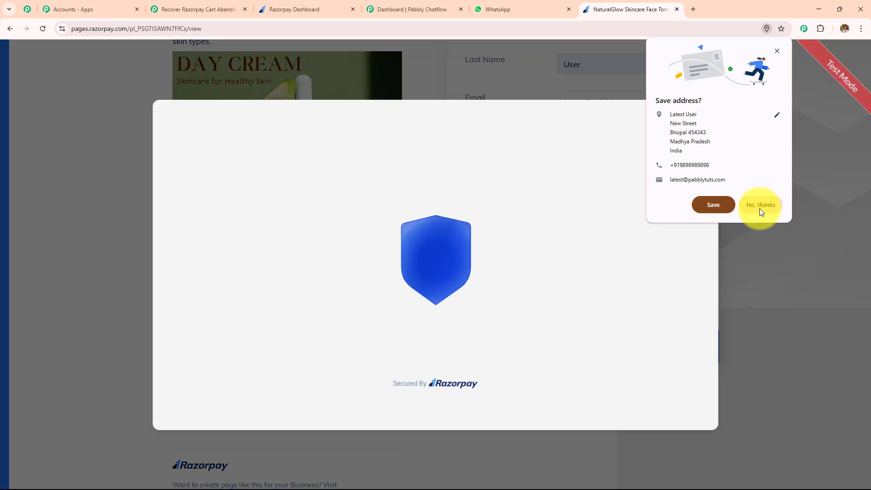
pyautogui.click(759, 206)
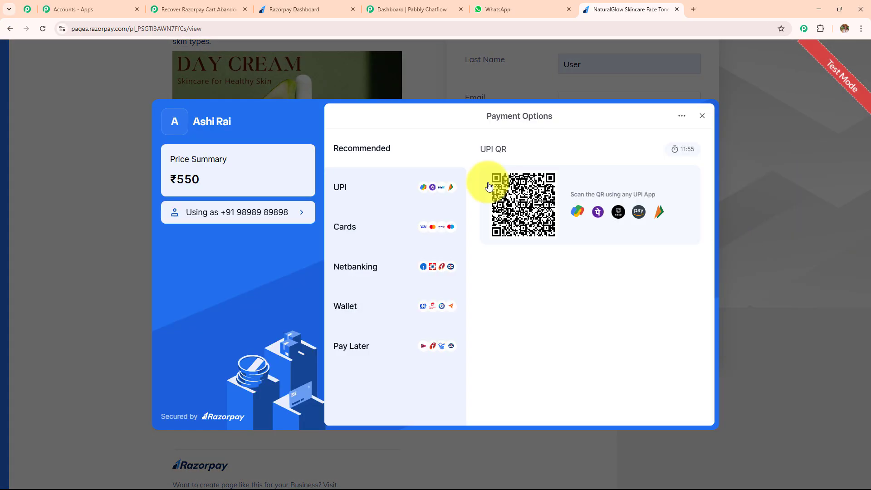
# Step: Submit the test payment by UPI with the ID failure@razorpay
pyautogui.click(376, 182)
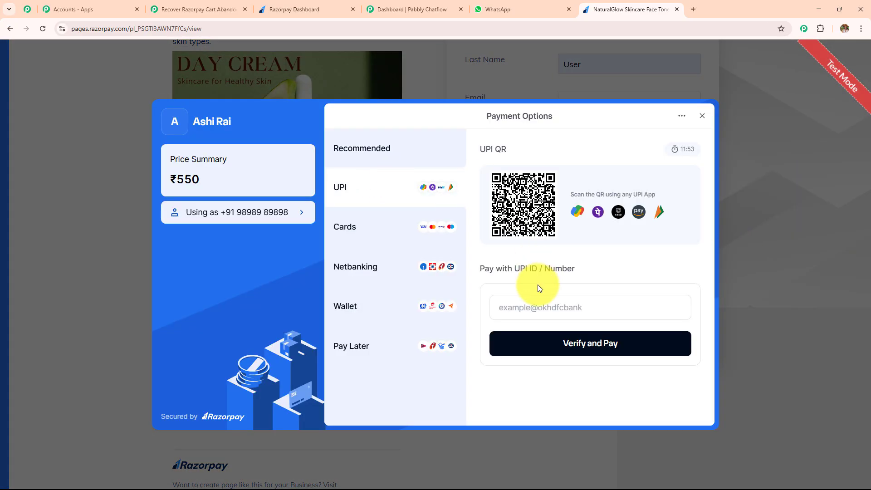
pyautogui.click(534, 308)
pyautogui.click(551, 332)
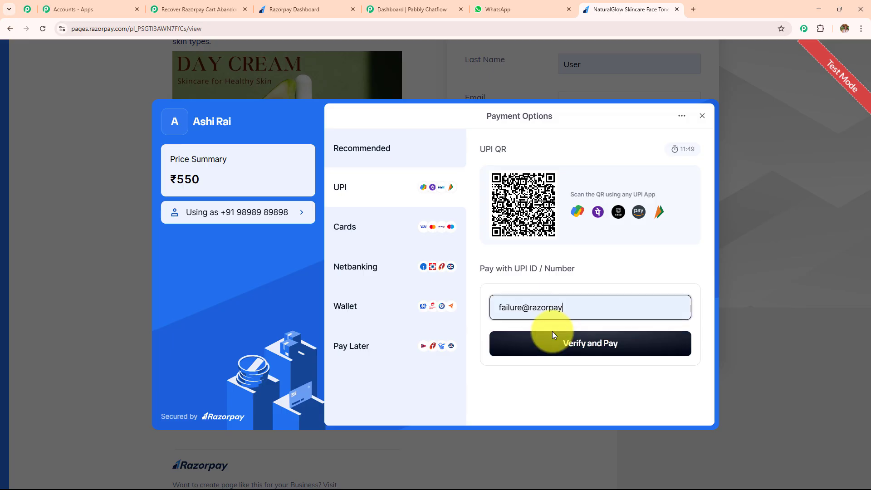
pyautogui.click(553, 334)
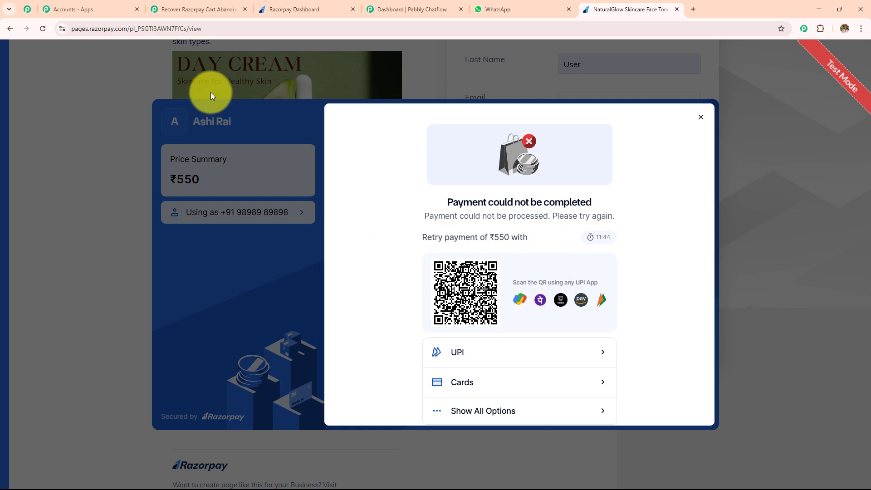
# Step: Return to the Pabbly Connect workflow and examine the captured webhook response for the payment status, customer details, error fields and amount
pyautogui.click(204, 12)
pyautogui.scroll(-3, 376, 210)
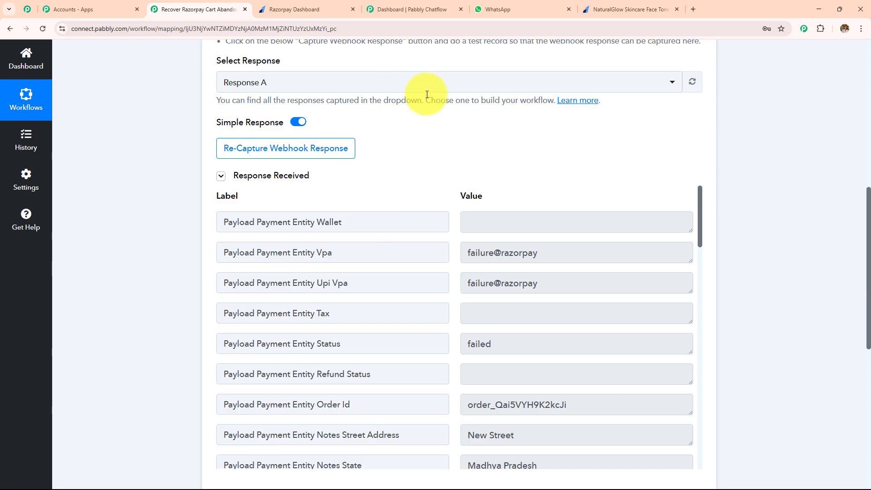
pyautogui.scroll(2, 477, 263)
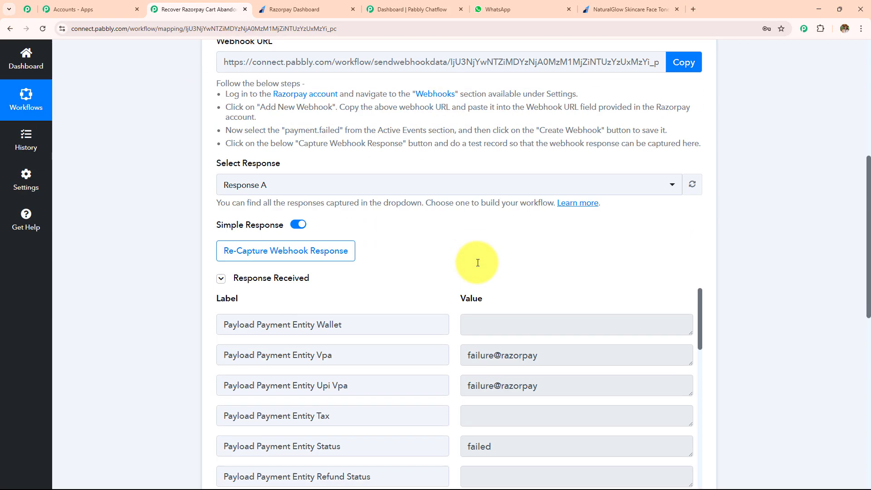
pyautogui.scroll(-2, 478, 263)
pyautogui.scroll(-4, 518, 181)
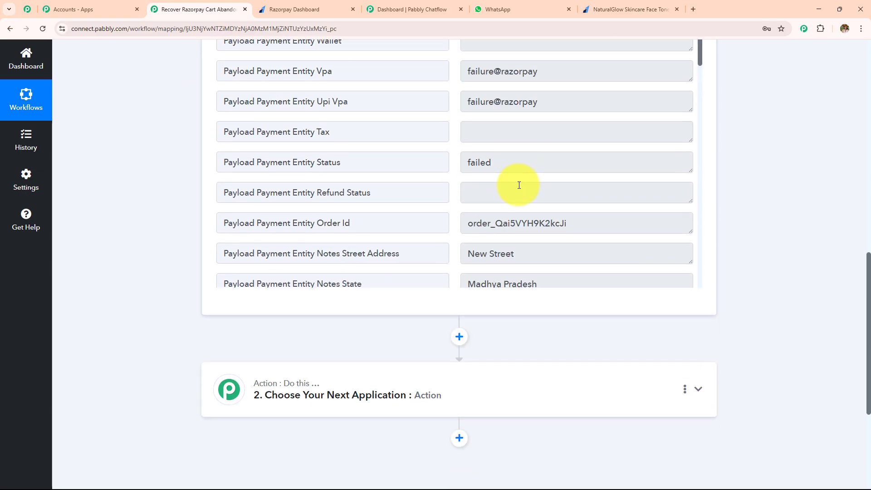
pyautogui.scroll(-5, 520, 185)
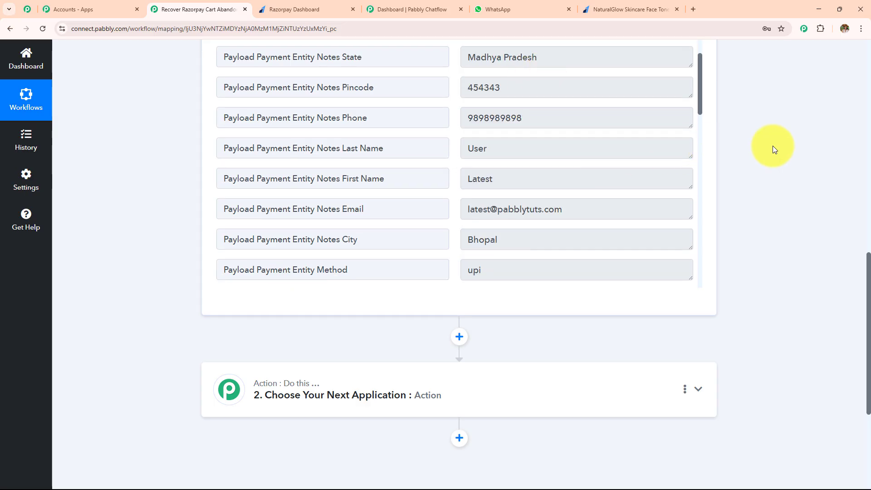
pyautogui.scroll(1, 521, 247)
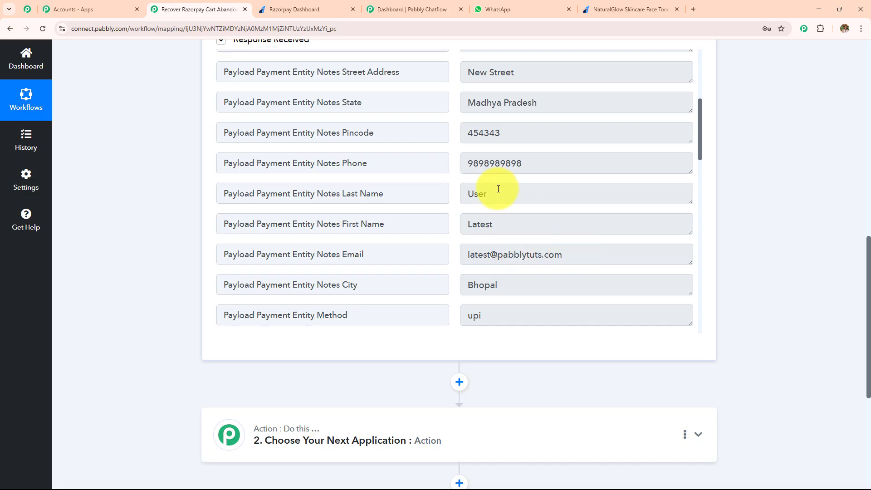
pyautogui.scroll(-9, 498, 188)
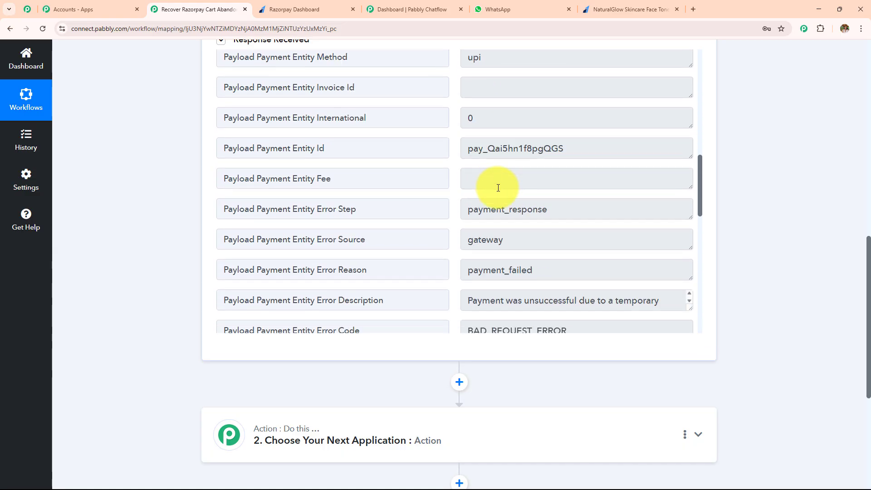
pyautogui.scroll(-6, 498, 189)
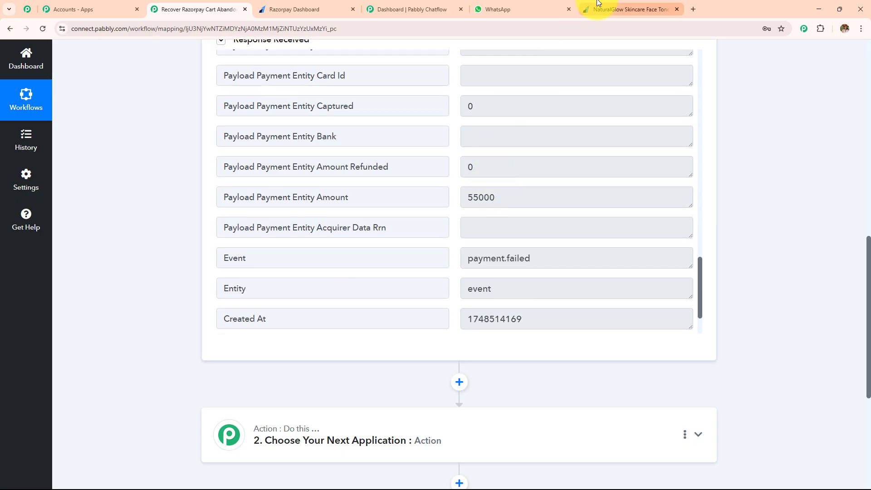
pyautogui.scroll(-1, 492, 271)
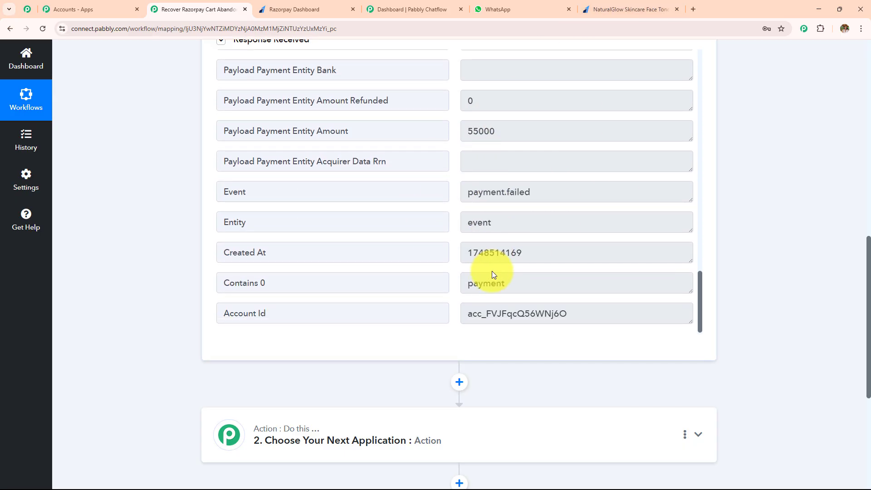
pyautogui.scroll(4, 491, 270)
pyautogui.scroll(10, 485, 266)
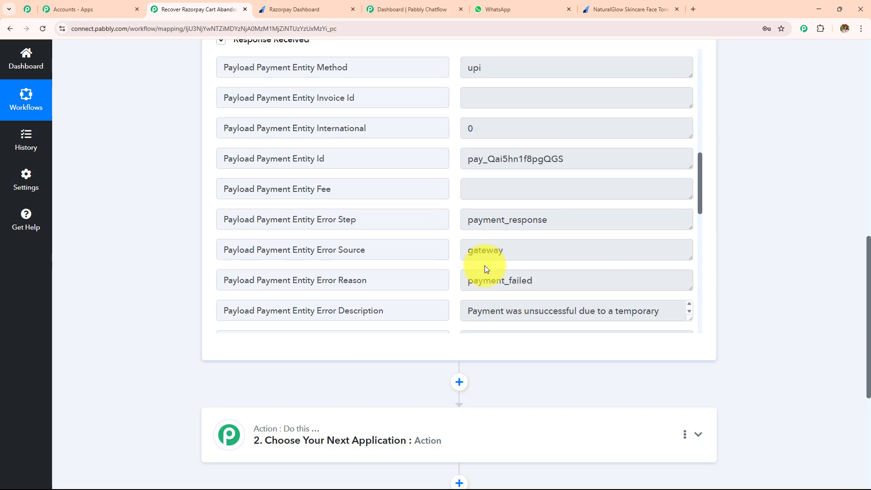
pyautogui.scroll(4, 99, 216)
pyautogui.scroll(5, 106, 222)
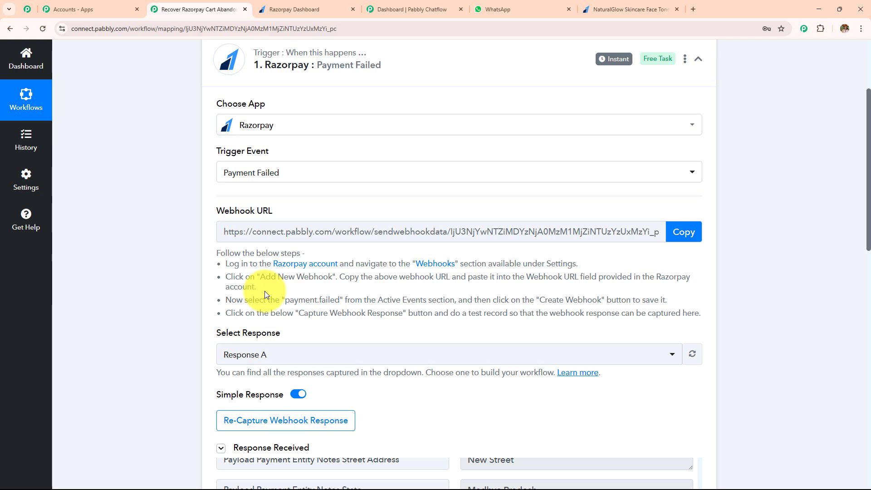
# Step: Choose Pabbly Chatflow as the app for the workflow's second step
pyautogui.scroll(-2, 582, 290)
pyautogui.scroll(-12, 582, 290)
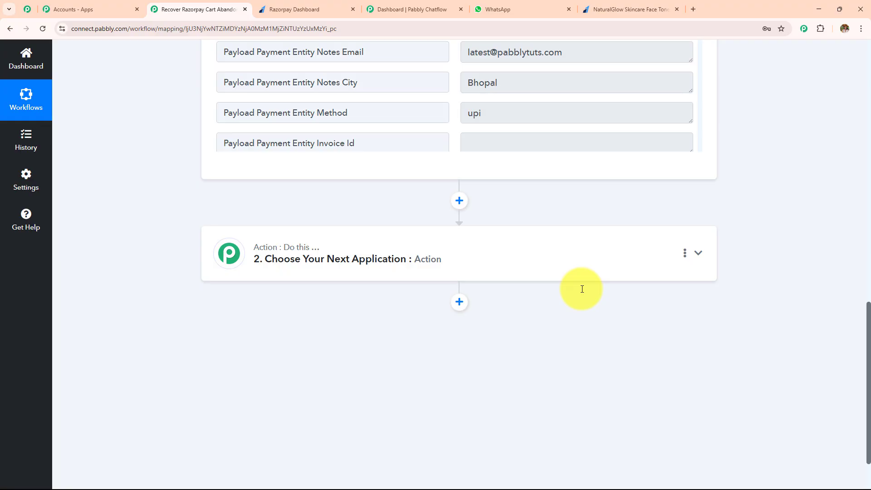
pyautogui.click(419, 253)
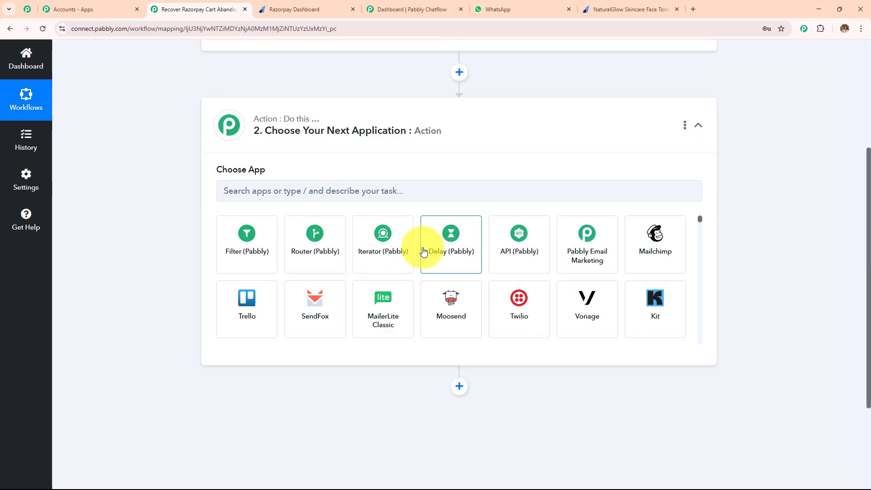
pyautogui.scroll(1, 423, 253)
pyautogui.click(419, 244)
pyautogui.write('P')
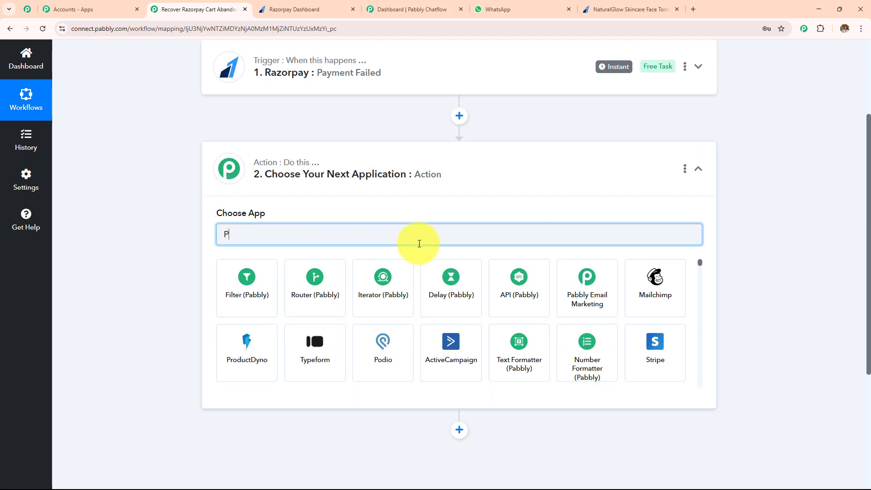
pyautogui.write('abbly C')
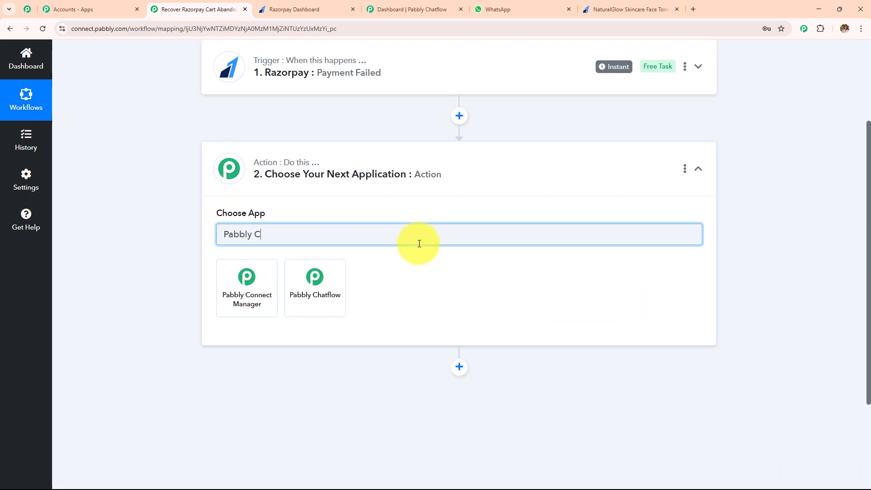
pyautogui.click(312, 295)
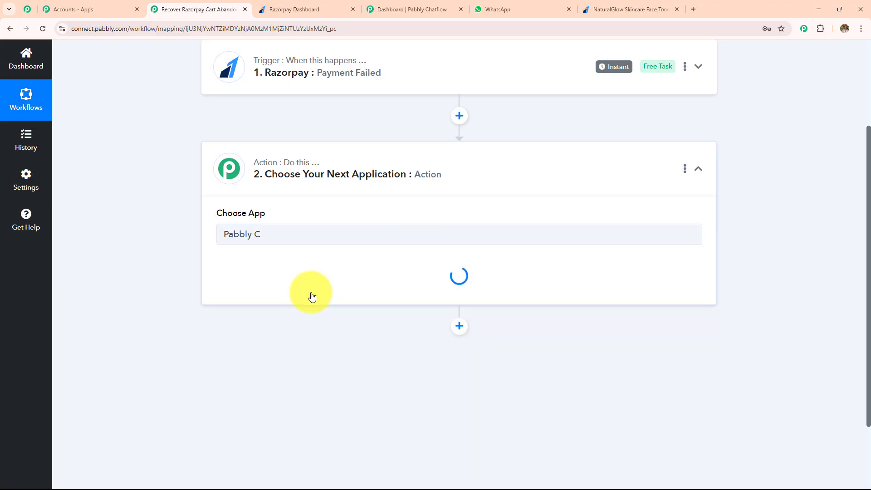
# Step: Set the Pabbly Chatflow action event to Send Template Message (Legacy)
pyautogui.click(312, 290)
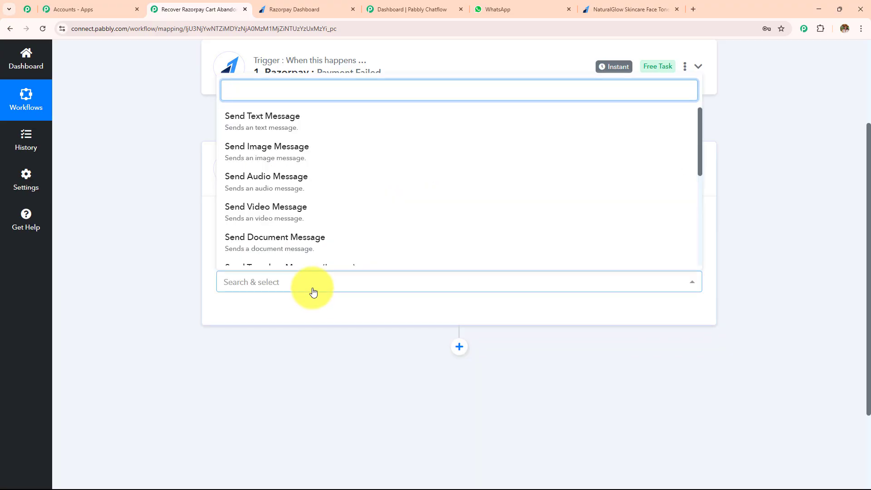
pyautogui.scroll(-3, 326, 218)
pyautogui.scroll(1, 331, 215)
pyautogui.scroll(1, 331, 215)
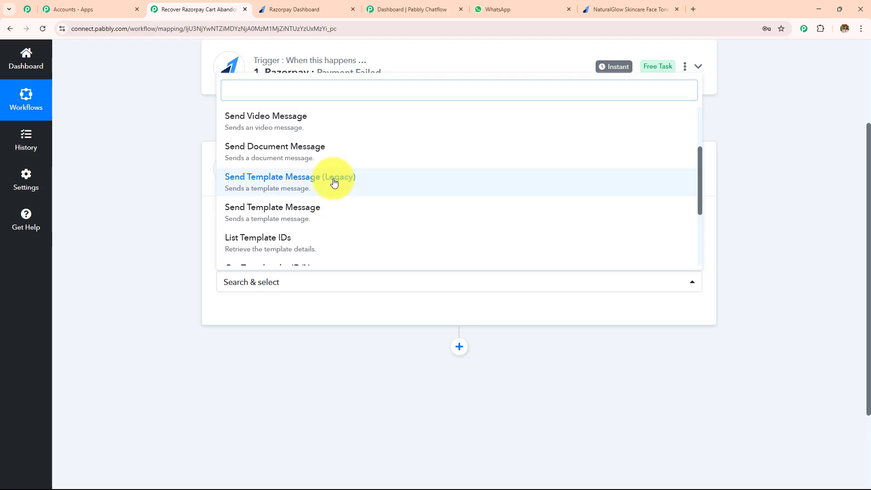
pyautogui.click(333, 179)
# Step: Open the Pabbly Chatflow connection setup, choose to add a new connection, and read where to find the API token
pyautogui.click(253, 311)
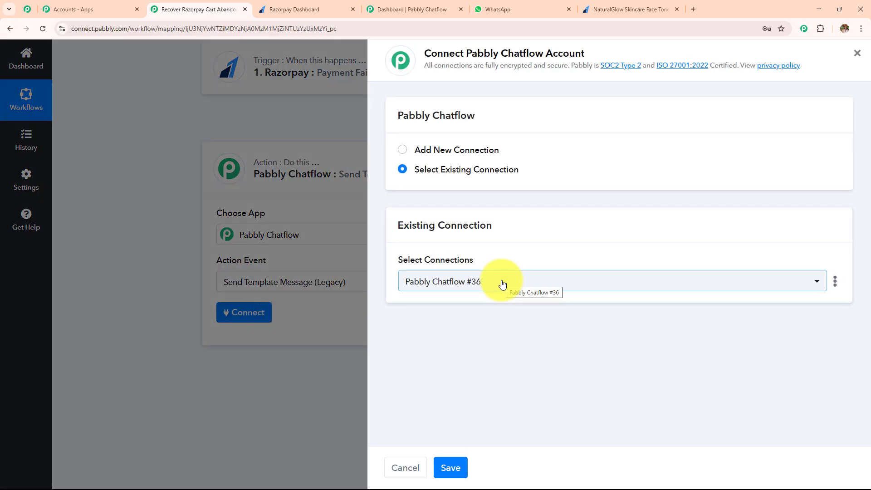
pyautogui.click(402, 150)
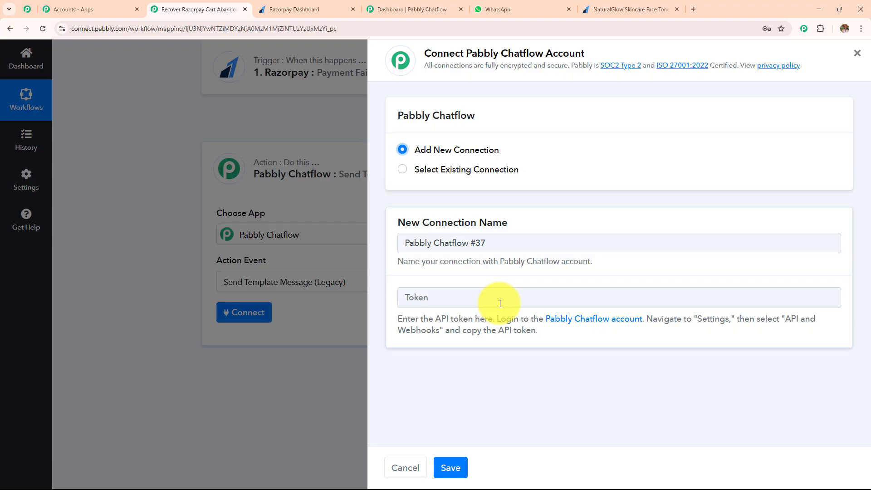
pyautogui.moveTo(403, 318); pyautogui.dragTo(558, 335)
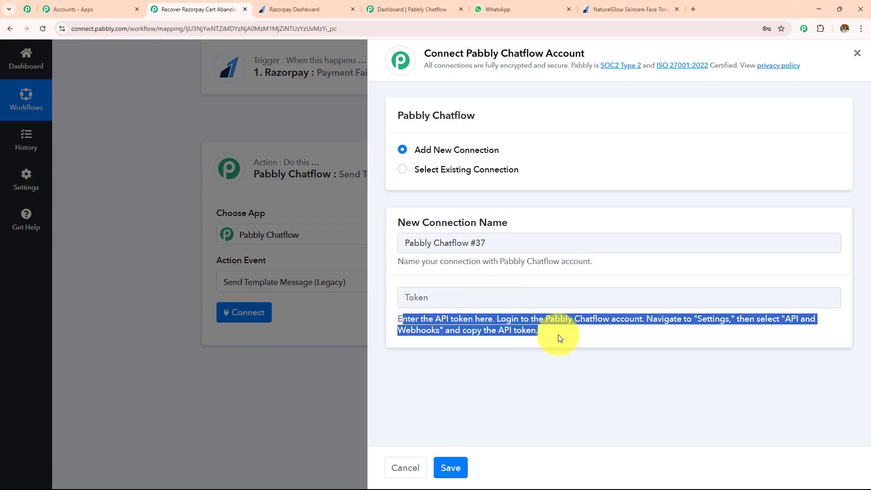
pyautogui.click(583, 339)
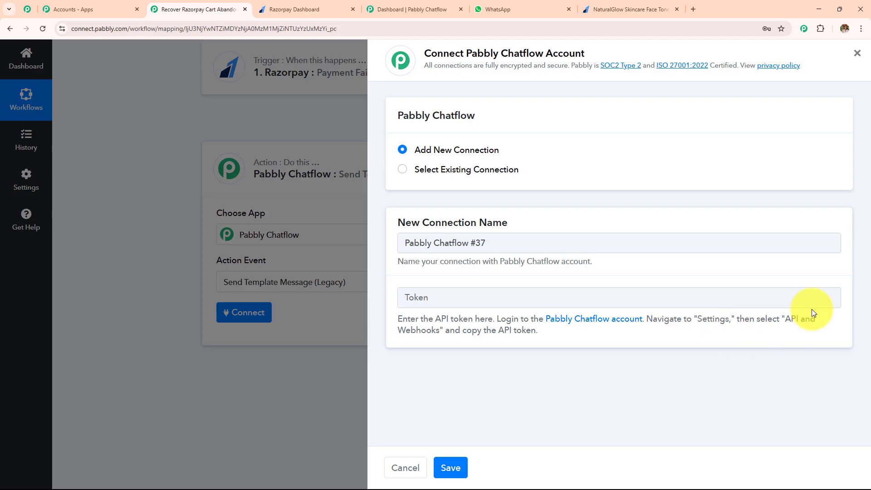
# Step: Switch to Pabbly Chatflow and copy the API token from the API & Webhooks settings
pyautogui.click(418, 9)
pyautogui.moveTo(437, 197)
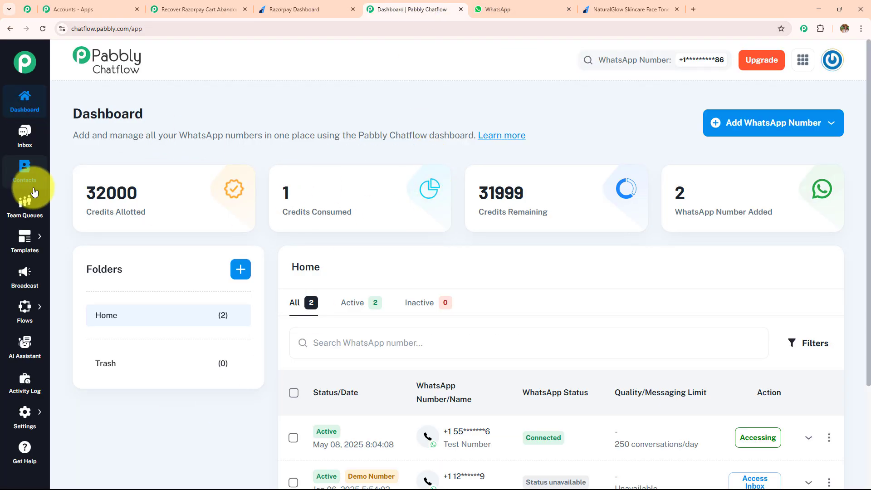
pyautogui.moveTo(26, 409)
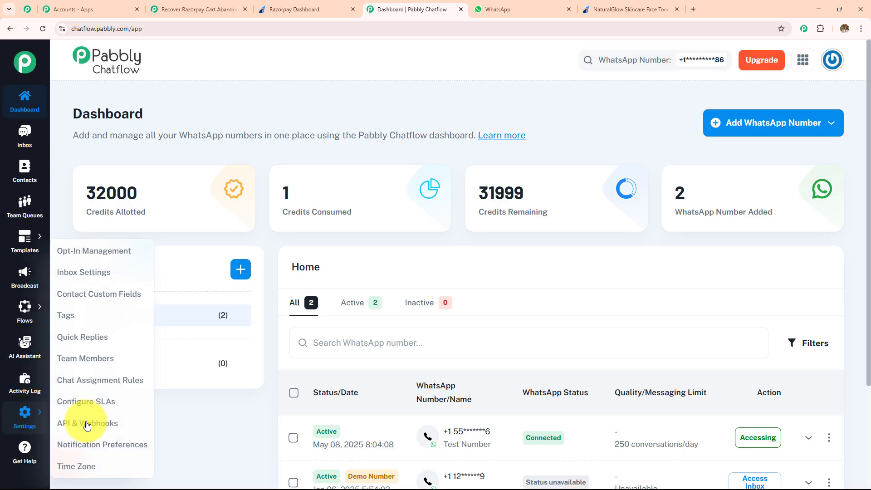
pyautogui.click(101, 426)
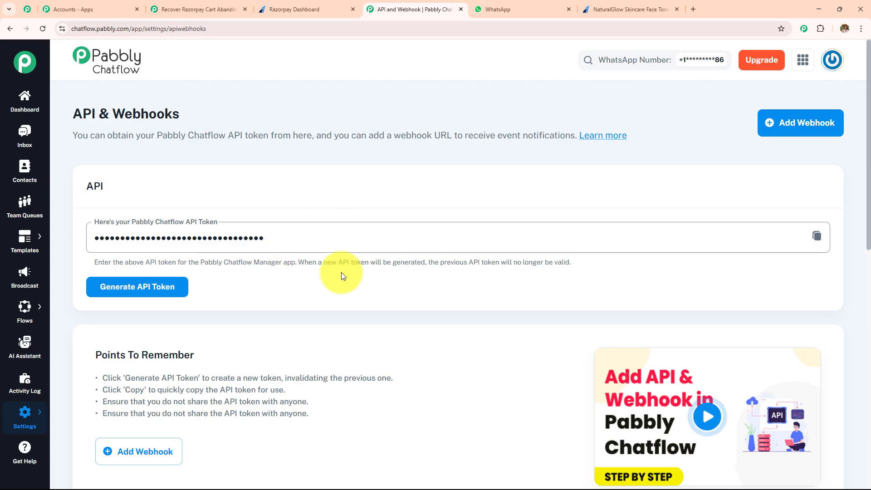
pyautogui.click(816, 236)
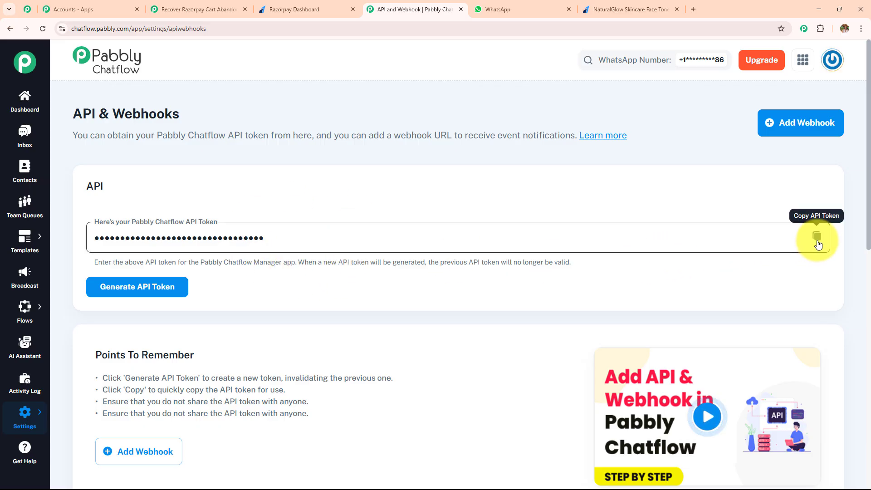
# Step: Return to the Pabbly Connect workflow and connect the action with the existing connection Pabbly Chatflow #36
pyautogui.click(244, 5)
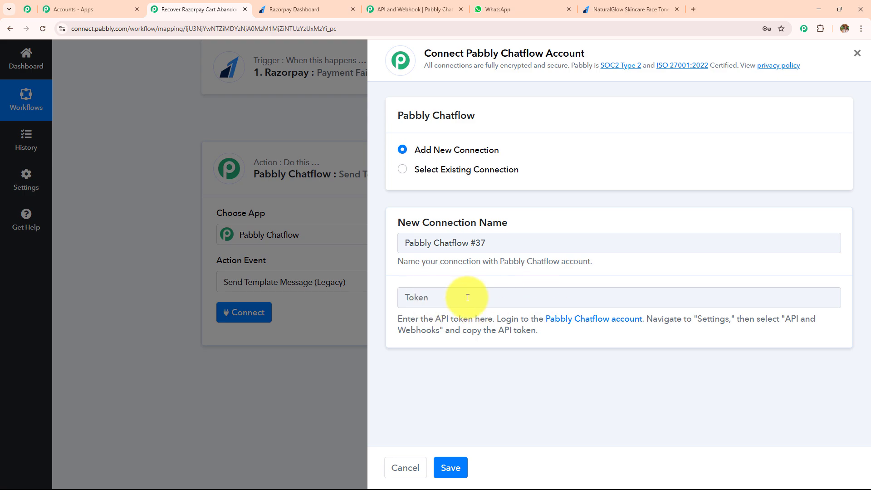
pyautogui.click(403, 169)
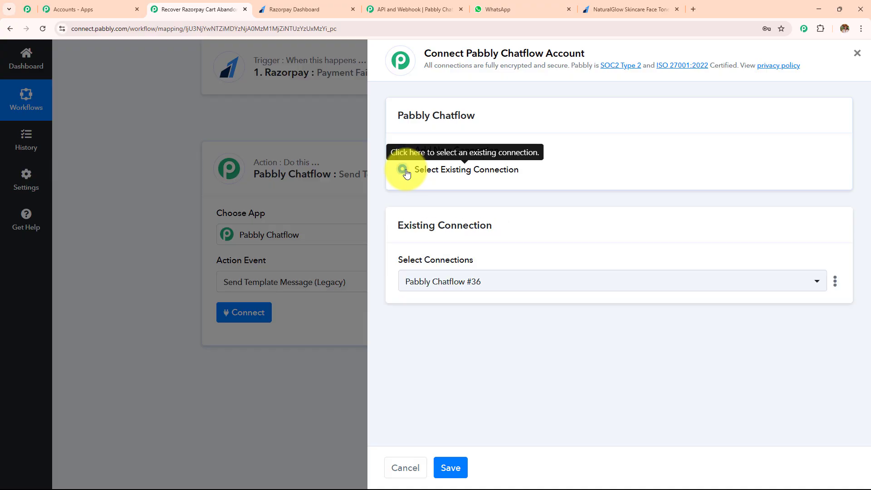
pyautogui.click(451, 467)
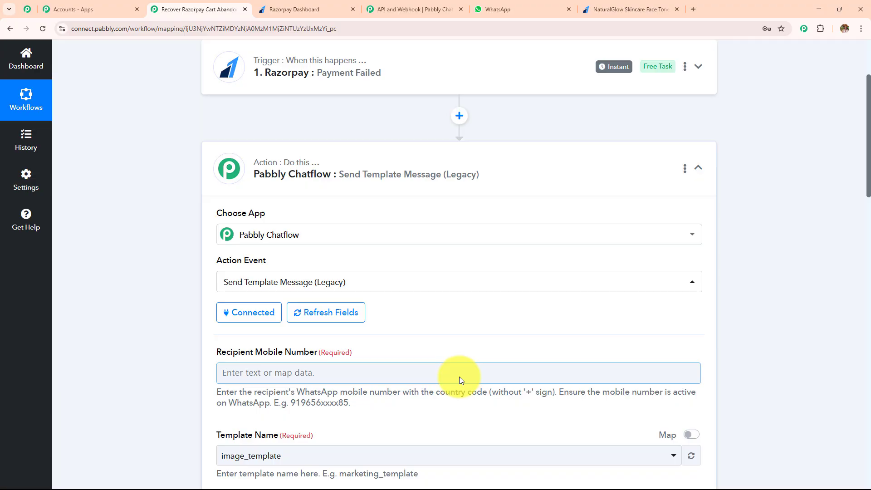
# Step: Look over the Send Template Message action's fields, including recipient number, template name, header type, media URL and URL variables
pyautogui.scroll(-6, 459, 376)
pyautogui.scroll(-5, 459, 377)
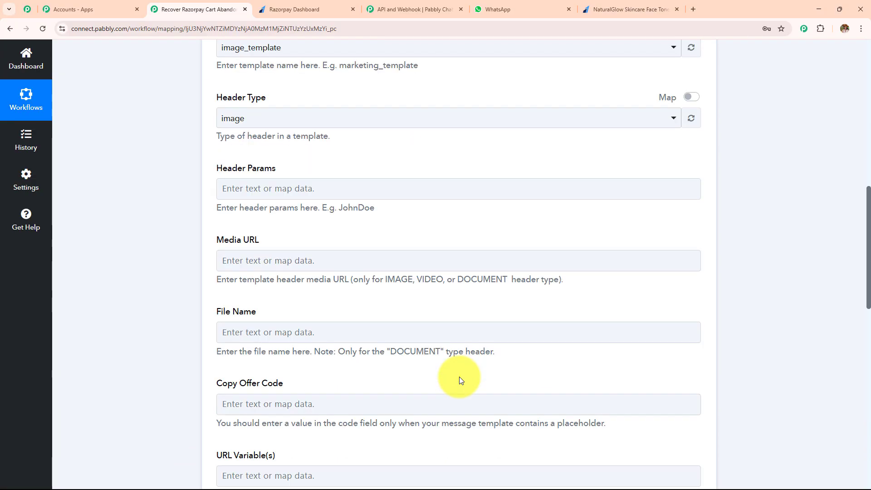
pyautogui.scroll(10, 404, 321)
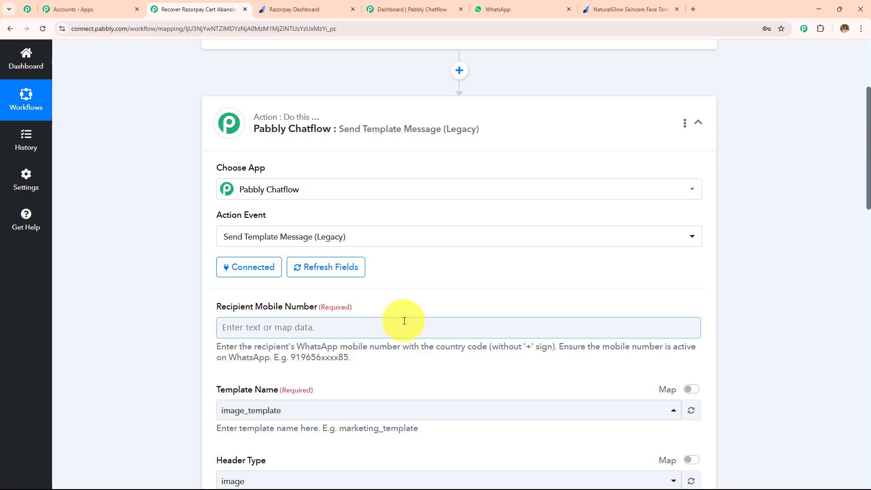
pyautogui.scroll(4, 399, 321)
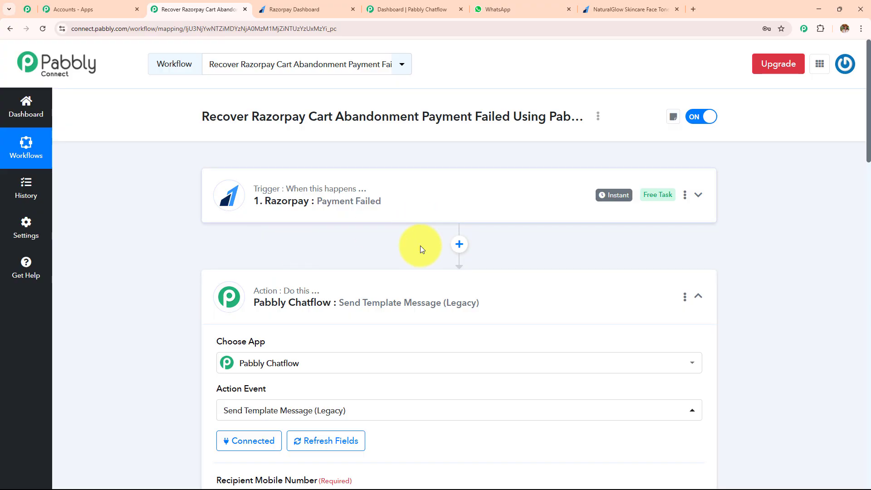
pyautogui.scroll(-2, 422, 281)
pyautogui.scroll(-3, 423, 303)
pyautogui.scroll(3, 421, 302)
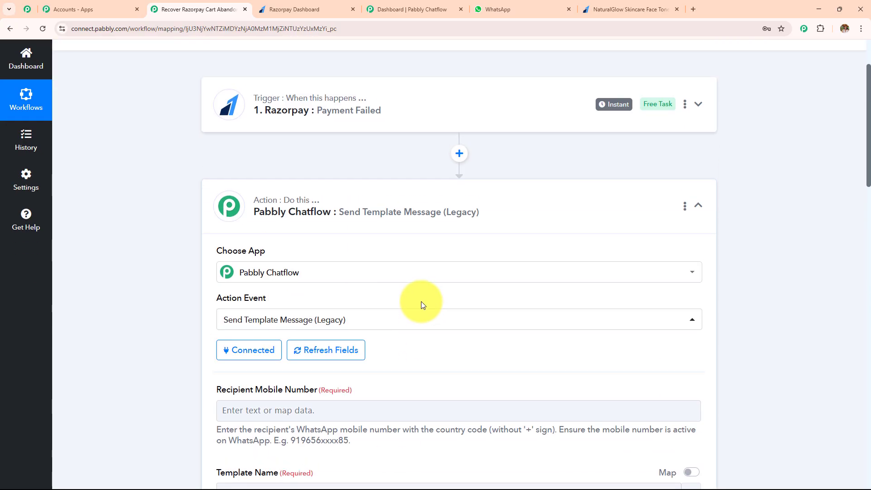
pyautogui.scroll(-4, 354, 217)
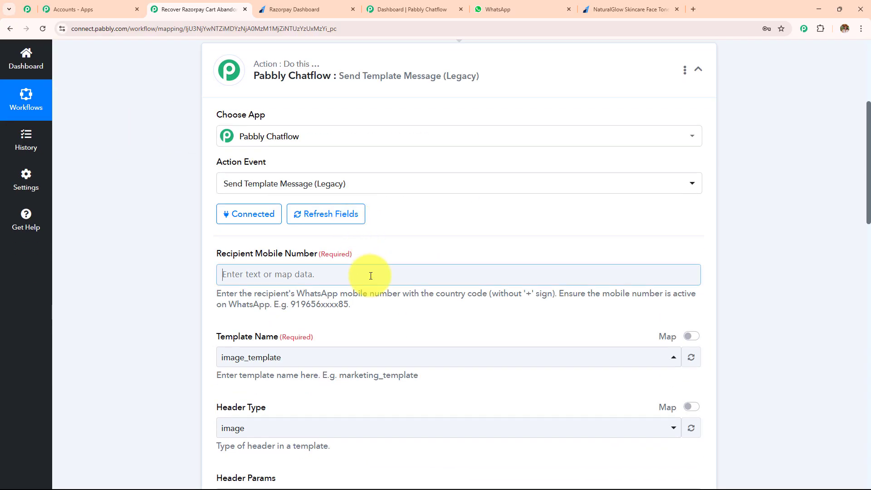
# Step: Map the Recipient Mobile Number to Payload Payment Entity Notes Phone from the Razorpay Payment Failed step
pyautogui.click(370, 273)
pyautogui.scroll(-1, 370, 226)
pyautogui.click(371, 232)
pyautogui.click(371, 224)
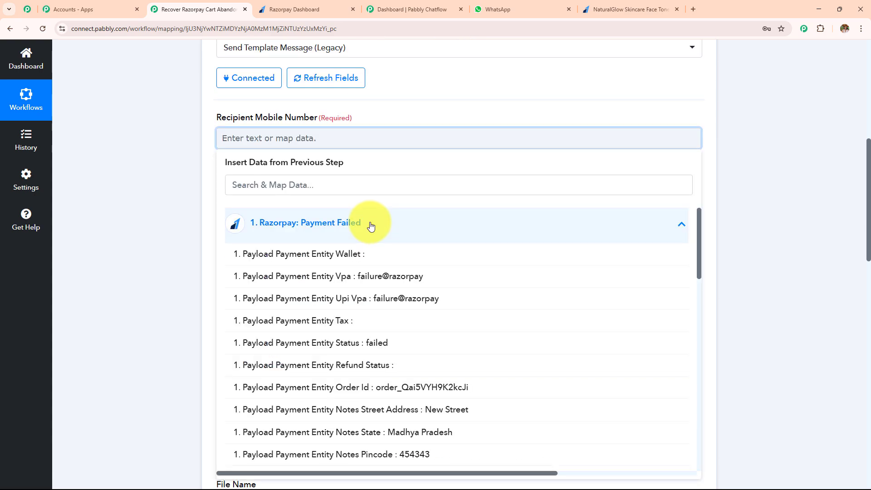
pyautogui.scroll(-5, 377, 259)
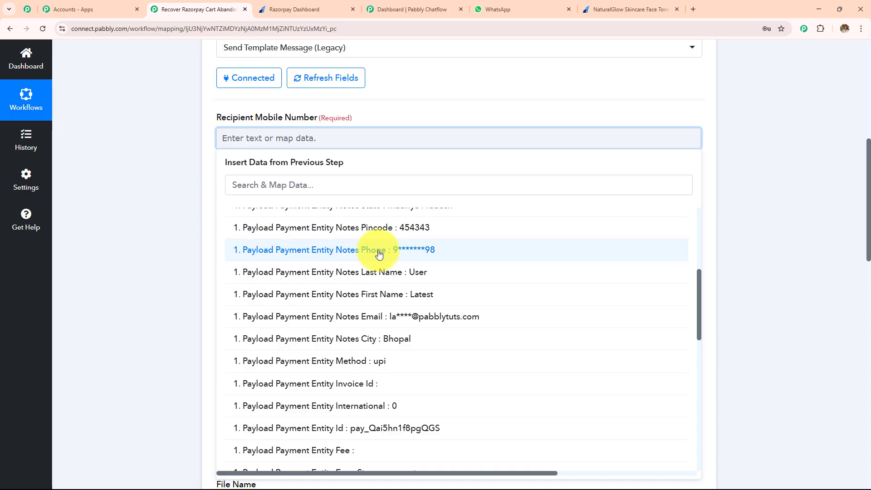
pyautogui.click(381, 250)
pyautogui.click(167, 169)
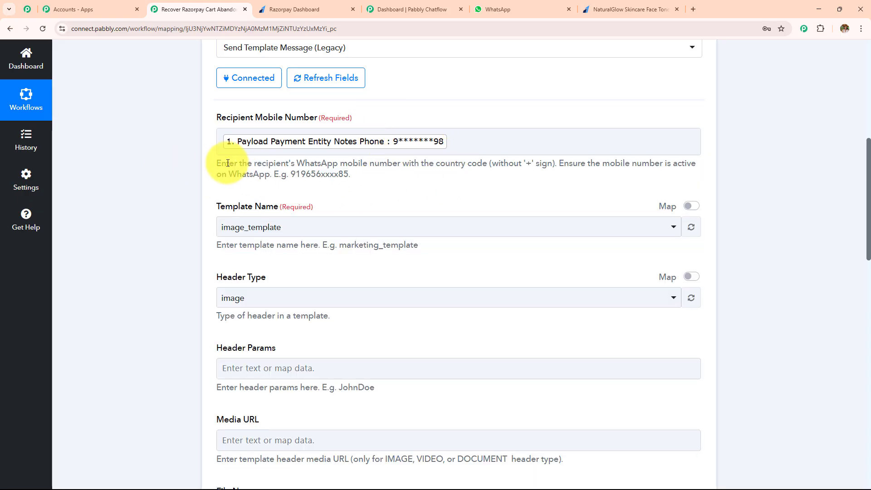
# Step: Check the number format hint and add the country code 91 before the mapped phone in Recipient Mobile Number
pyautogui.moveTo(219, 164); pyautogui.dragTo(437, 180)
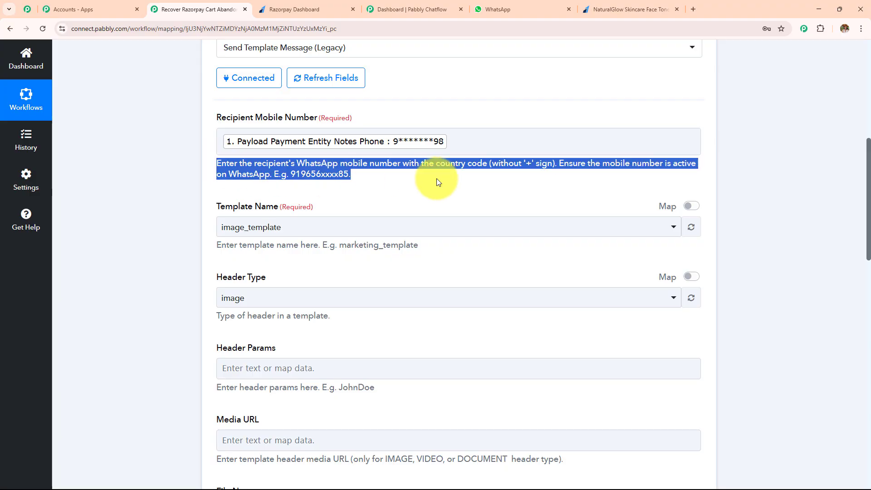
pyautogui.click(437, 181)
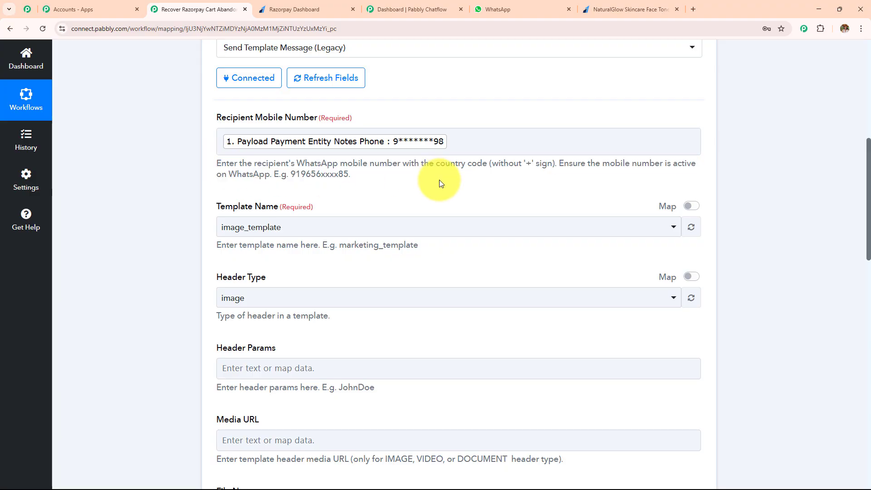
pyautogui.click(223, 140)
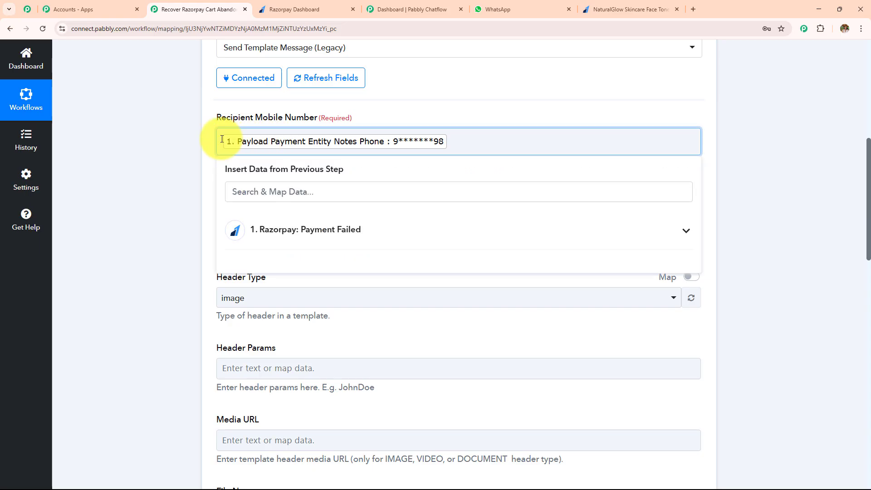
pyautogui.write('91')
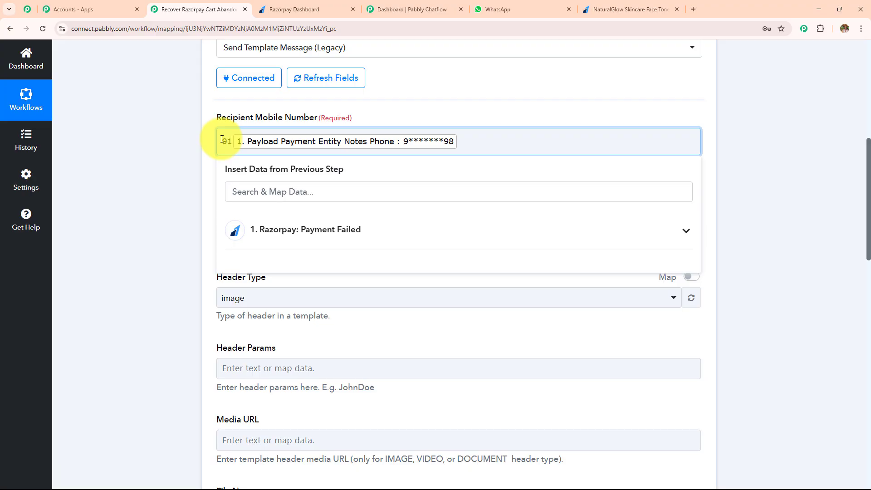
# Step: Open the list of available templates for the action's Template Name
pyautogui.scroll(8, 152, 195)
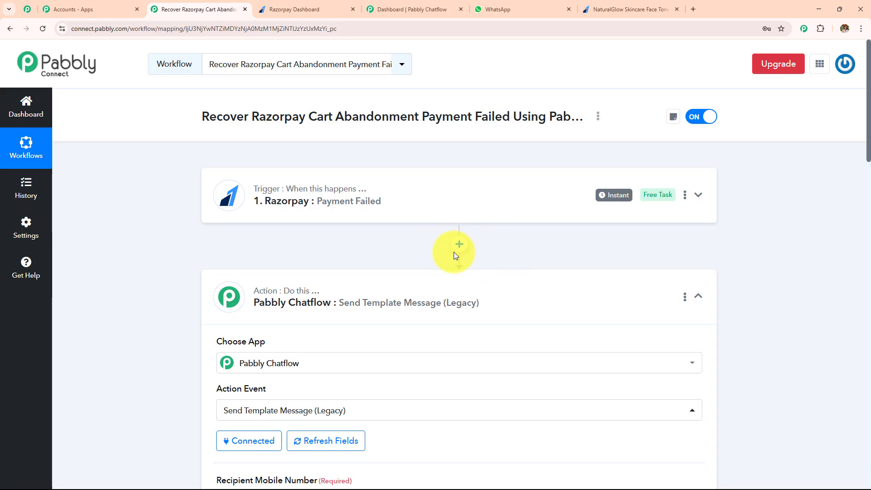
pyautogui.scroll(-9, 407, 249)
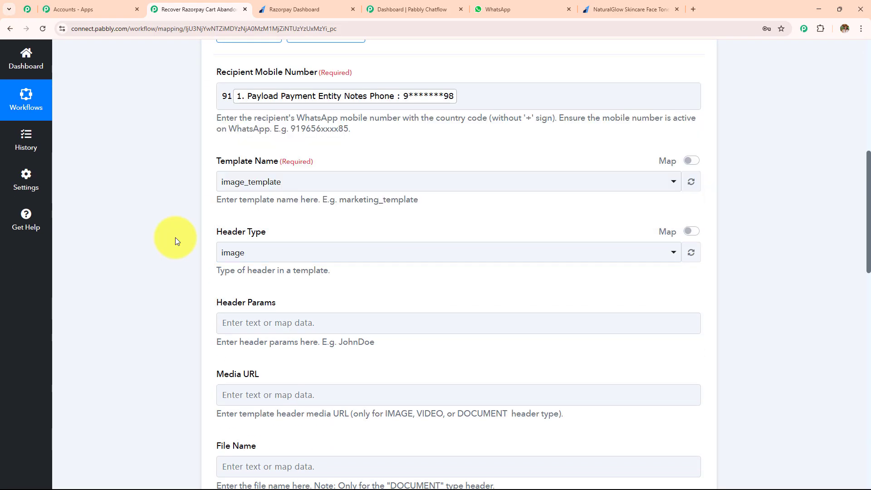
pyautogui.click(297, 186)
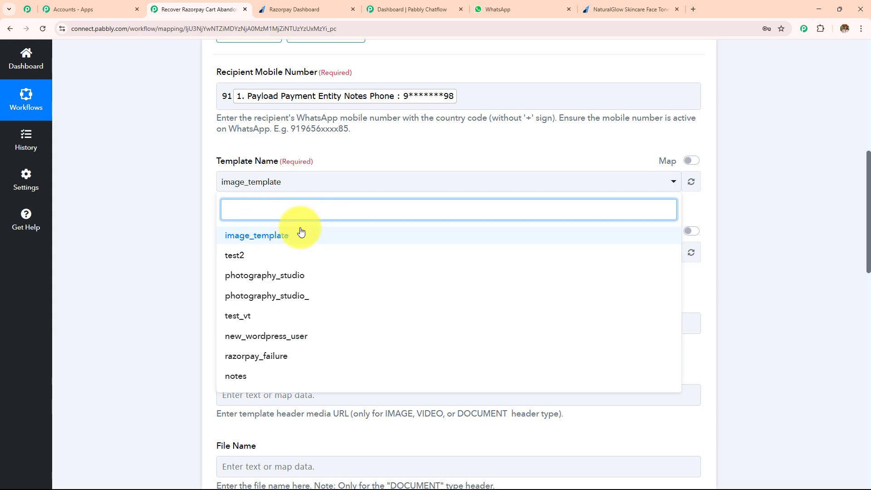
# Step: Switch to Pabbly Chatflow, open the Templates List, and preview the razorpay_failure template's message and variables
pyautogui.click(378, 12)
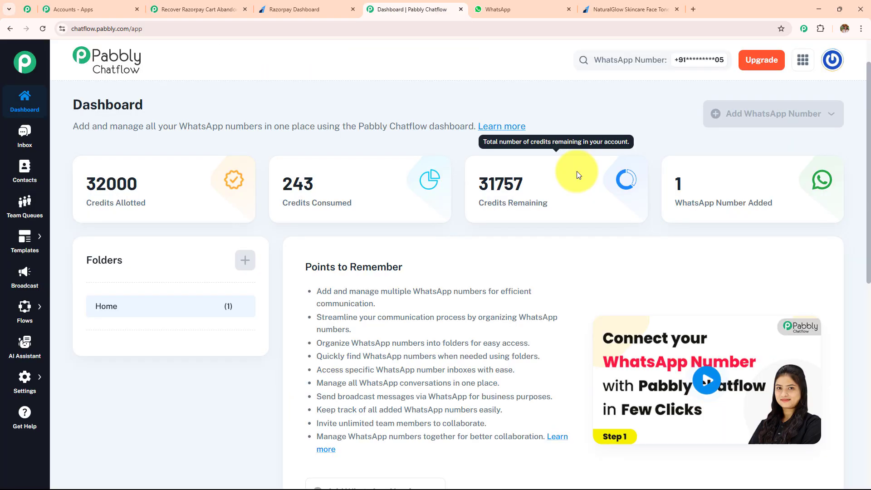
pyautogui.moveTo(19, 237)
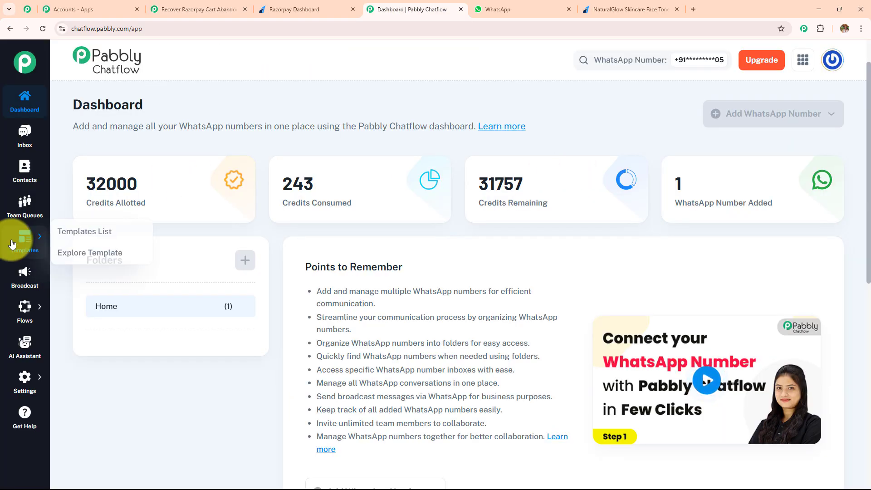
pyautogui.click(86, 232)
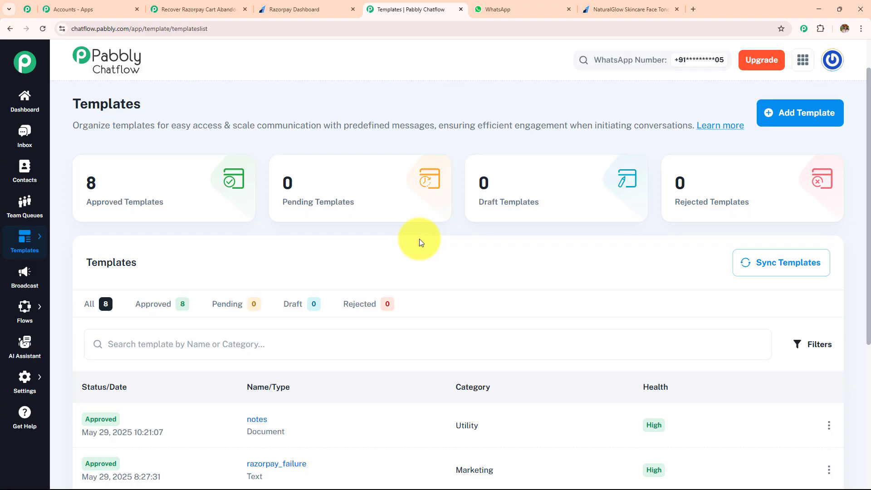
pyautogui.scroll(-3, 416, 259)
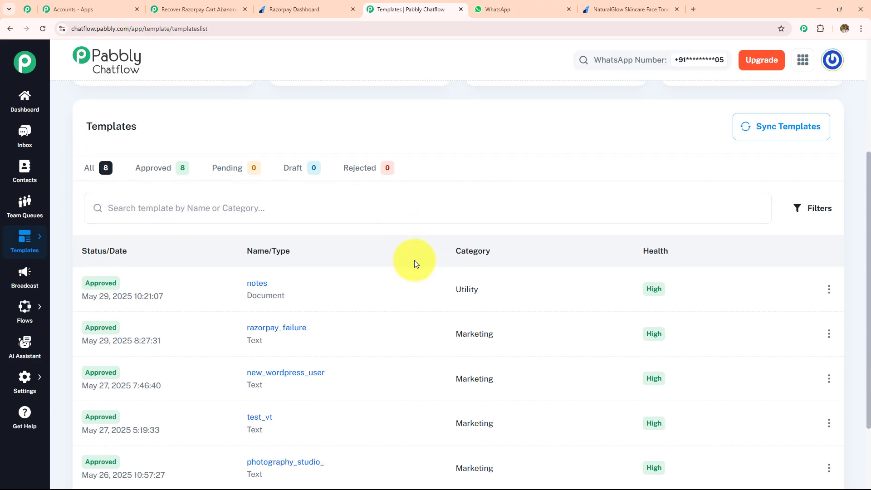
pyautogui.click(273, 328)
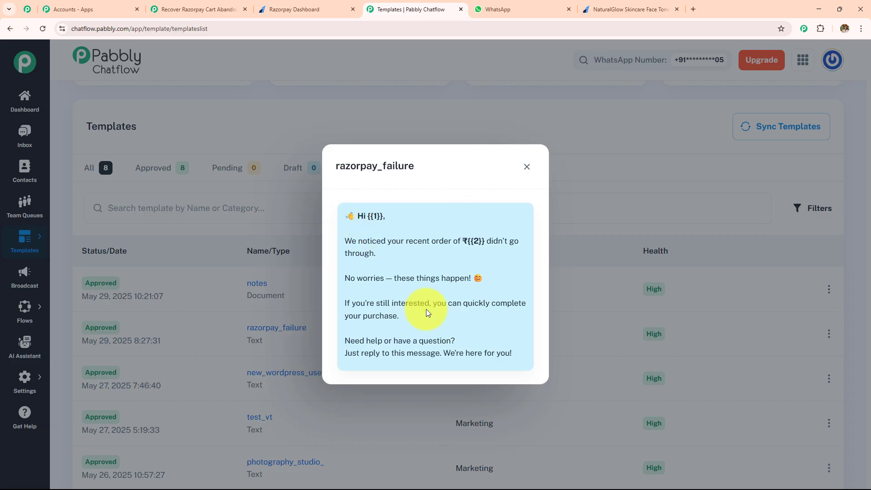
pyautogui.click(525, 167)
# Step: Open the form for adding a new template in Pabbly Chatflow and view its fields
pyautogui.scroll(2, 572, 209)
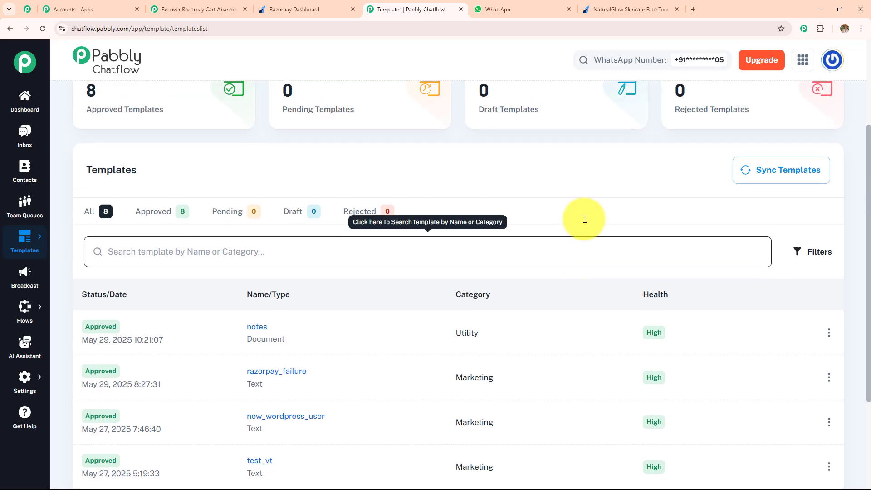
pyautogui.scroll(1, 584, 218)
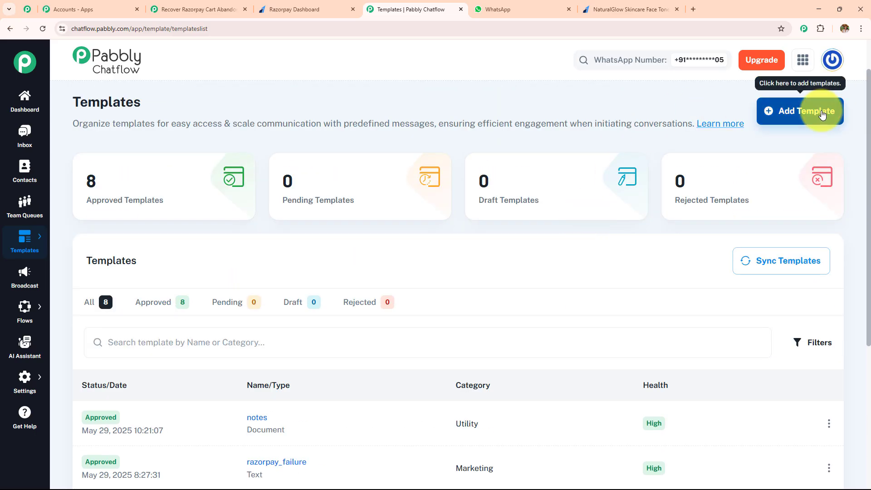
pyautogui.click(805, 121)
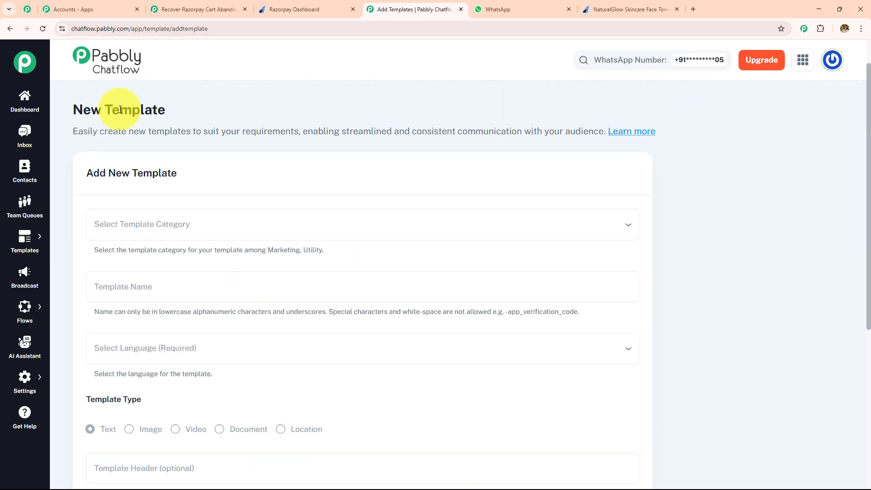
pyautogui.moveTo(69, 113); pyautogui.dragTo(274, 113)
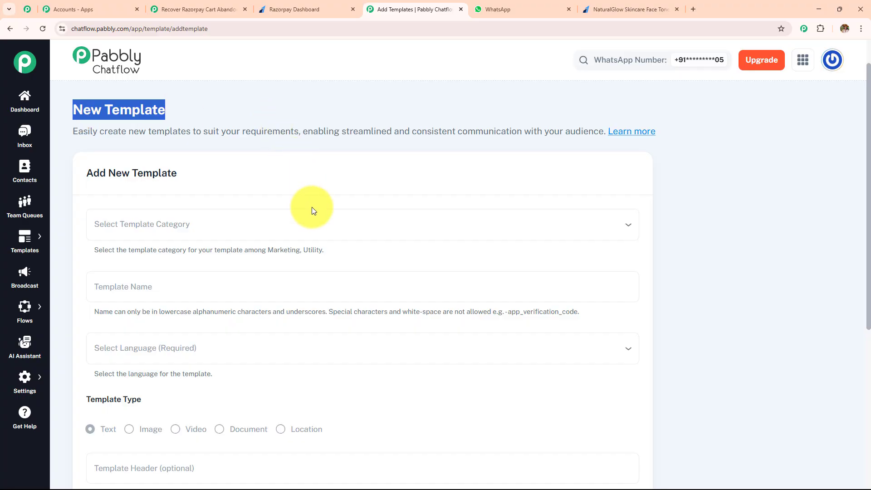
# Step: Set the new template's category to Marketing
pyautogui.scroll(-2, 312, 211)
pyautogui.click(175, 132)
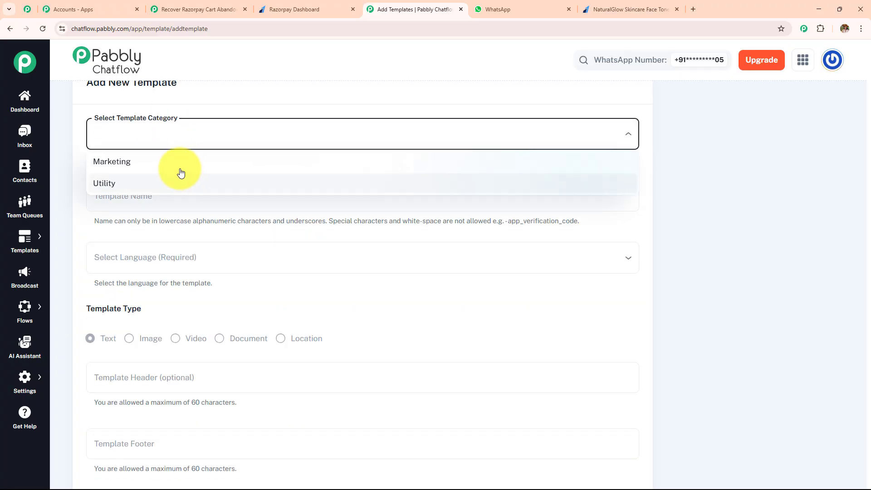
pyautogui.click(176, 163)
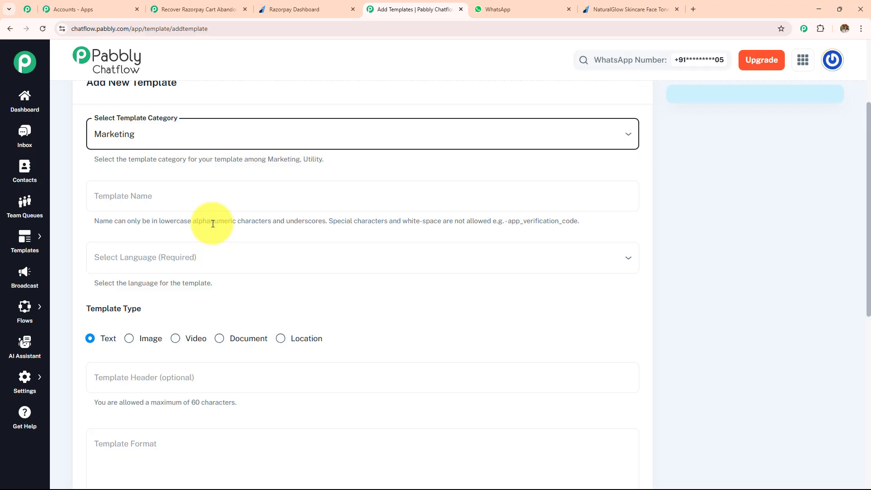
# Step: Name the new template razorpay_failure
pyautogui.click(202, 191)
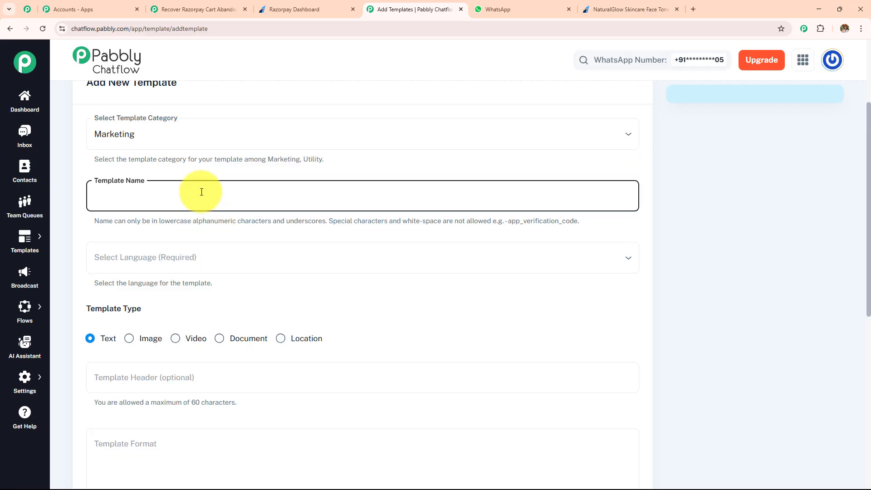
pyautogui.write('razorpay_pay')
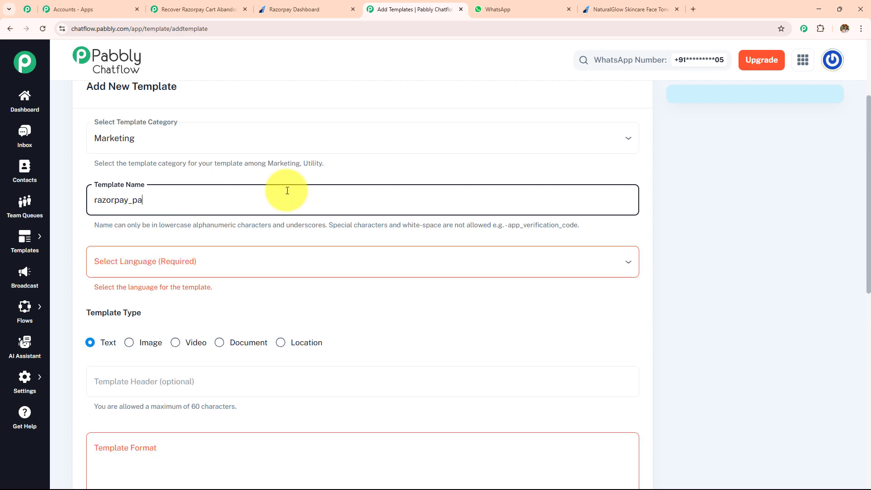
pyautogui.press('BackSpace')
pyautogui.press('BackSpace')
pyautogui.press('BackSpace')
pyautogui.write('failu')
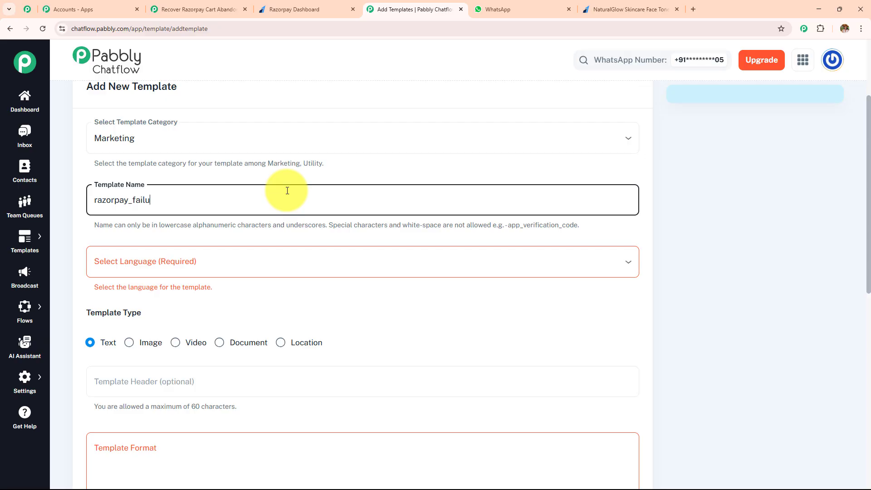
pyautogui.write('re')
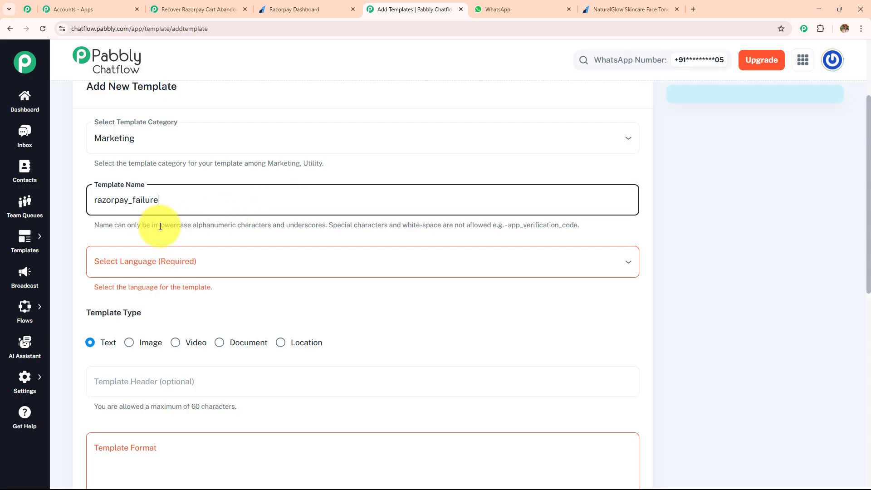
# Step: Check the naming rule for the template name and choose English as the template language
pyautogui.moveTo(160, 225); pyautogui.dragTo(359, 226)
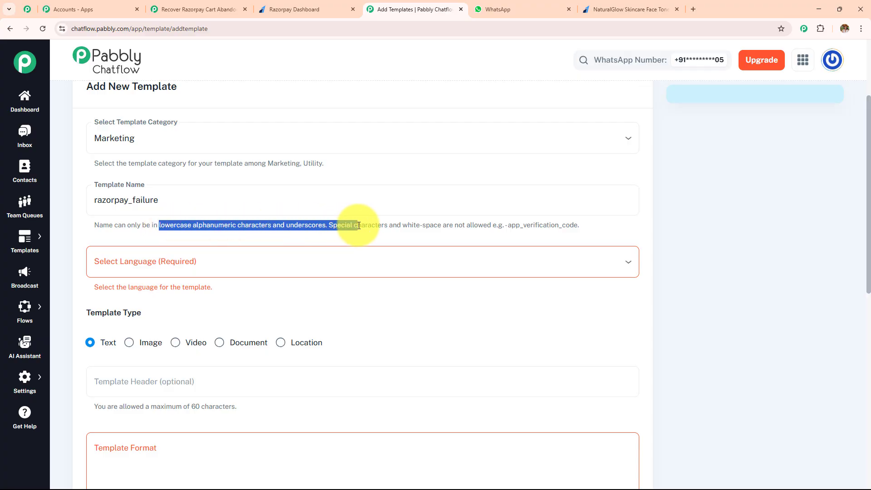
pyautogui.click(251, 264)
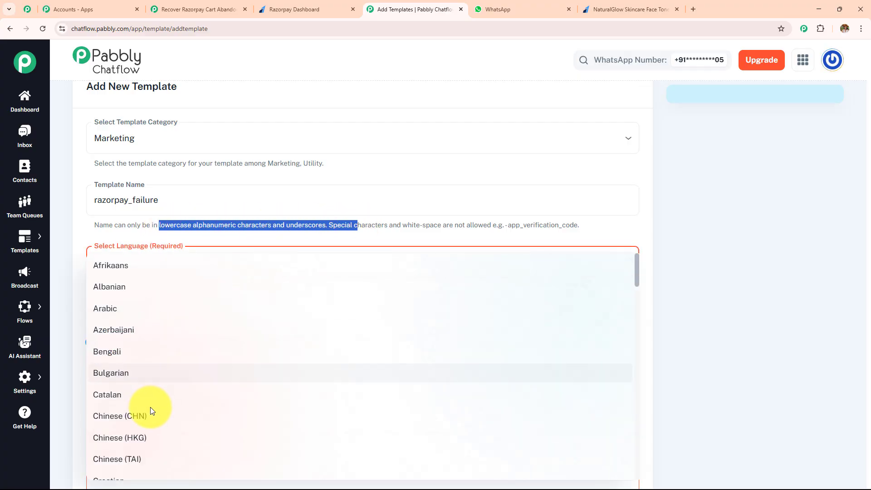
pyautogui.scroll(-3, 150, 411)
pyautogui.click(157, 429)
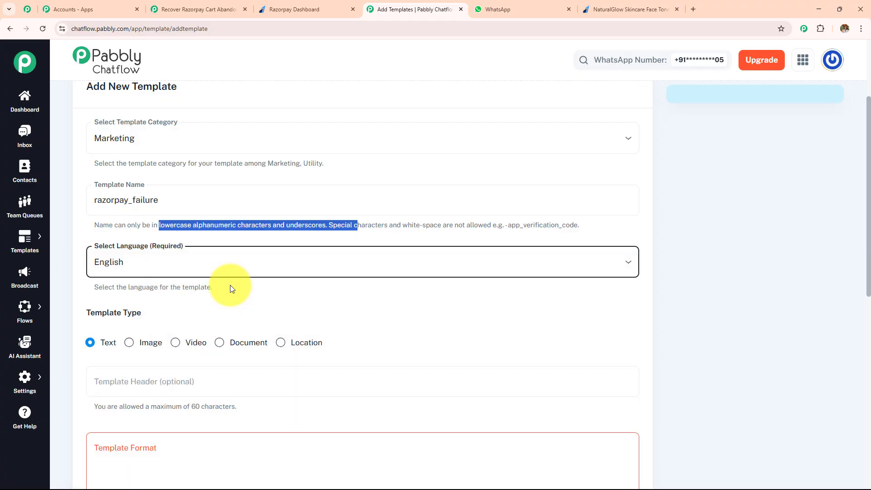
# Step: Start the Template Format message with the greeting "Hi {{1}}", keeping the Text template type
pyautogui.scroll(-3, 275, 304)
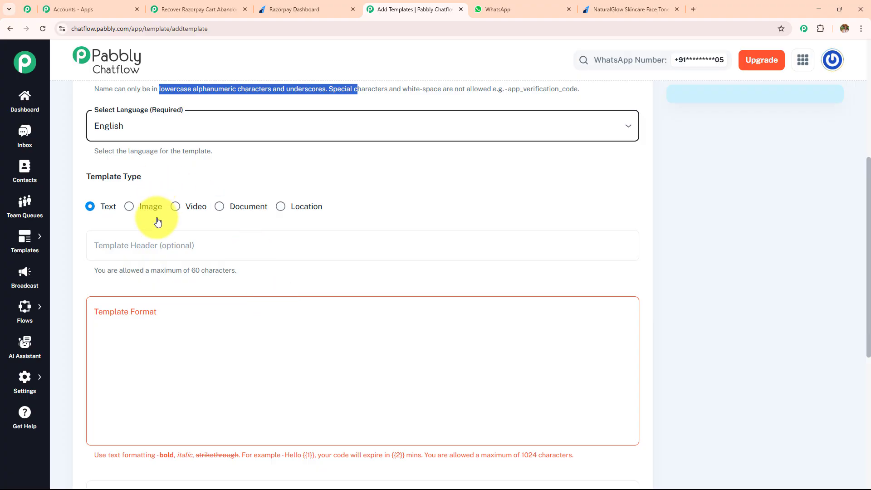
pyautogui.scroll(-3, 329, 234)
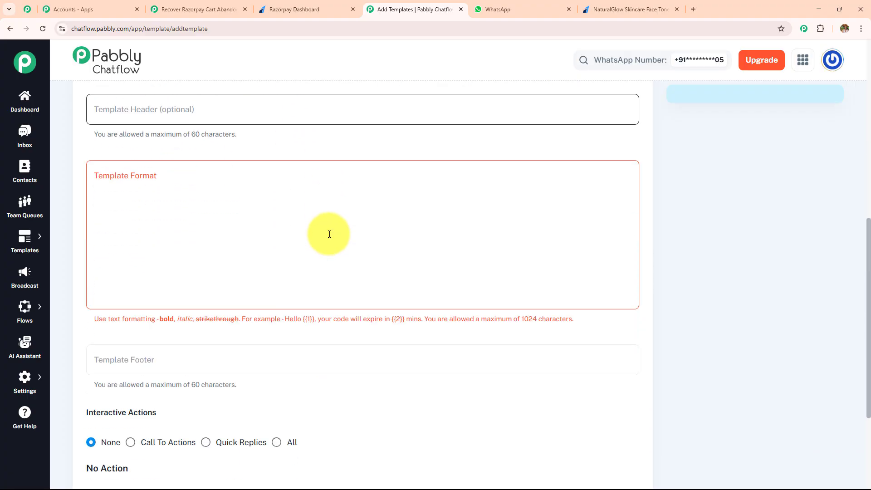
pyautogui.click(146, 182)
pyautogui.write('H')
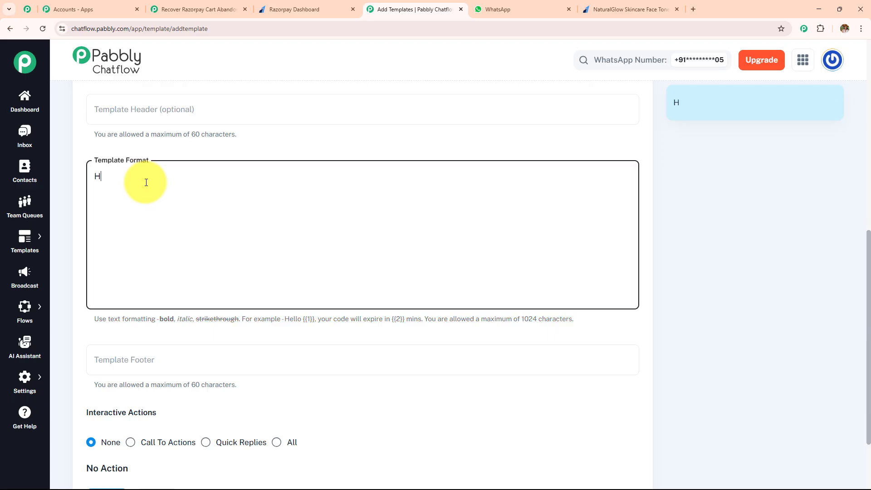
pyautogui.write('i {{1}}')
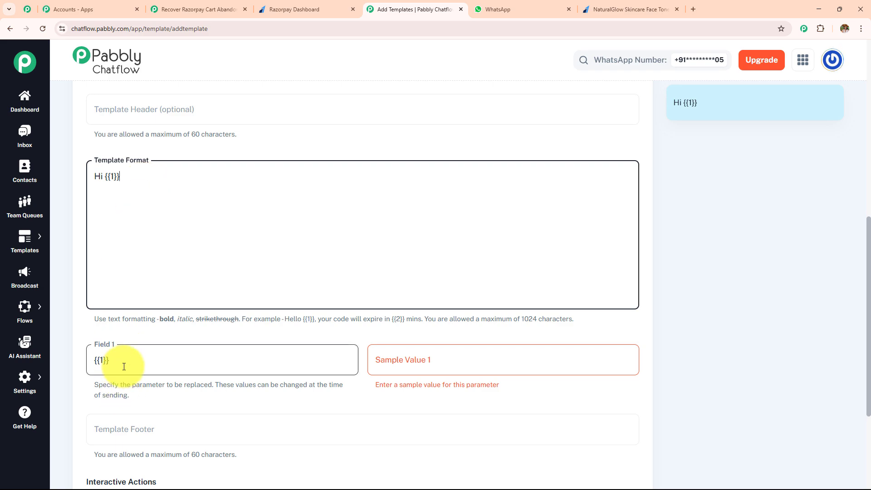
# Step: Enter Demo as the sample value for the message's {{1}} parameter
pyautogui.click(399, 363)
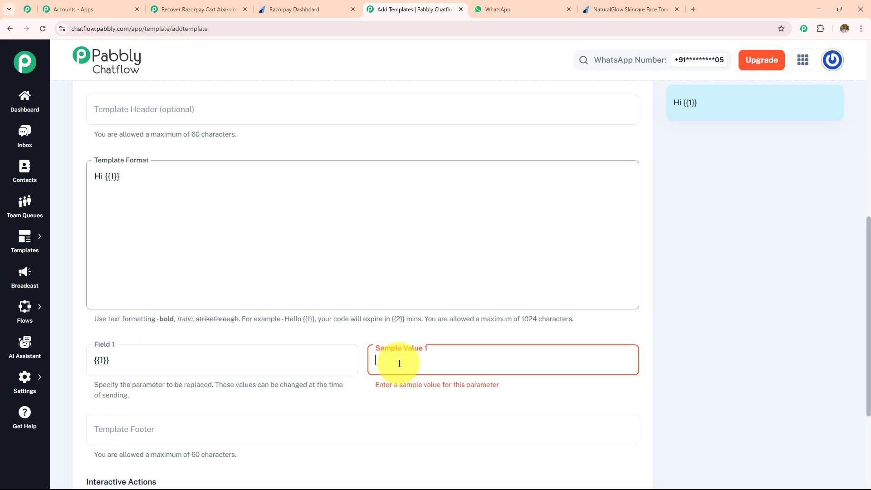
pyautogui.write('Demo')
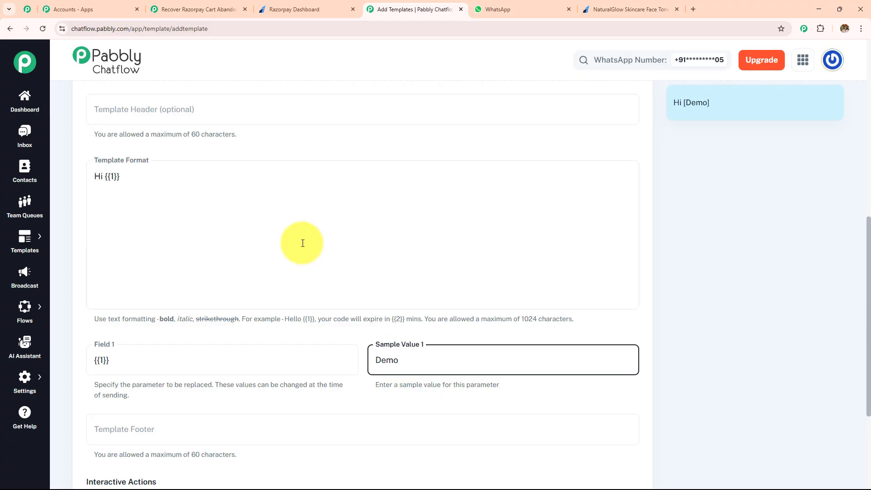
# Step: Add a second paragraph reading "there is payment failure {{2}}" to the Template Format message and view the remaining fields
pyautogui.click(135, 186)
pyautogui.press('Return')
pyautogui.press('Return')
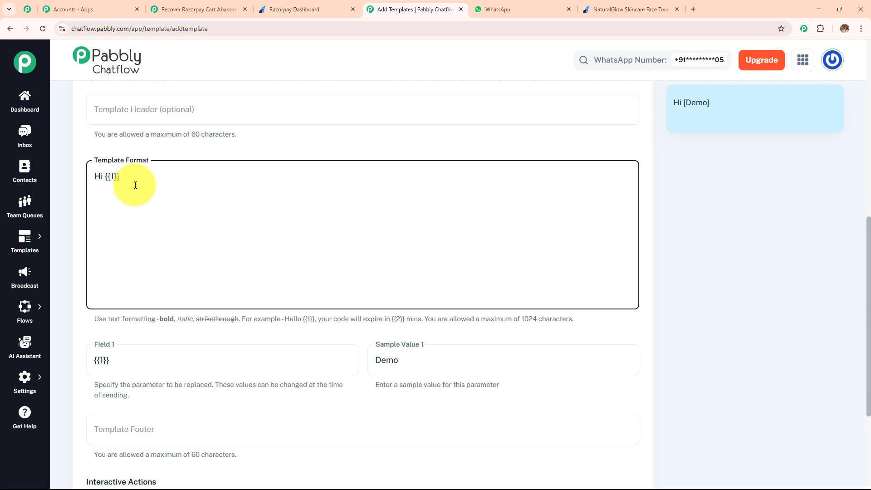
pyautogui.write('there i')
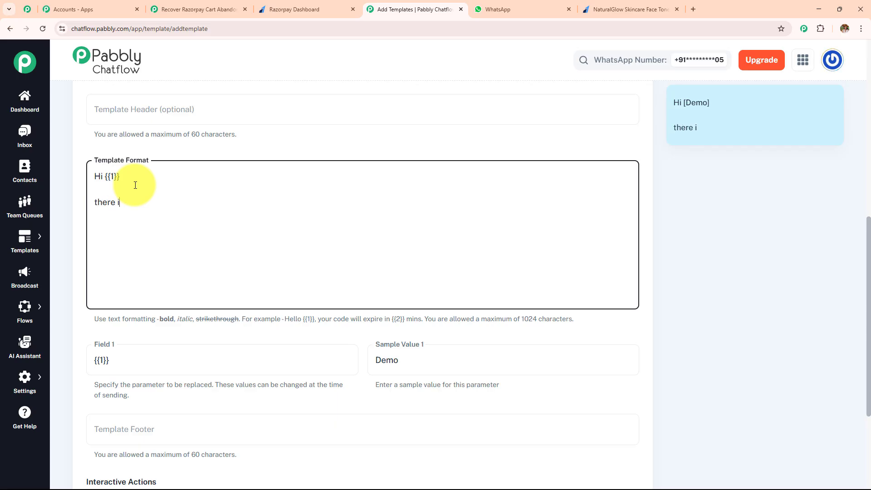
pyautogui.write('s payment failure')
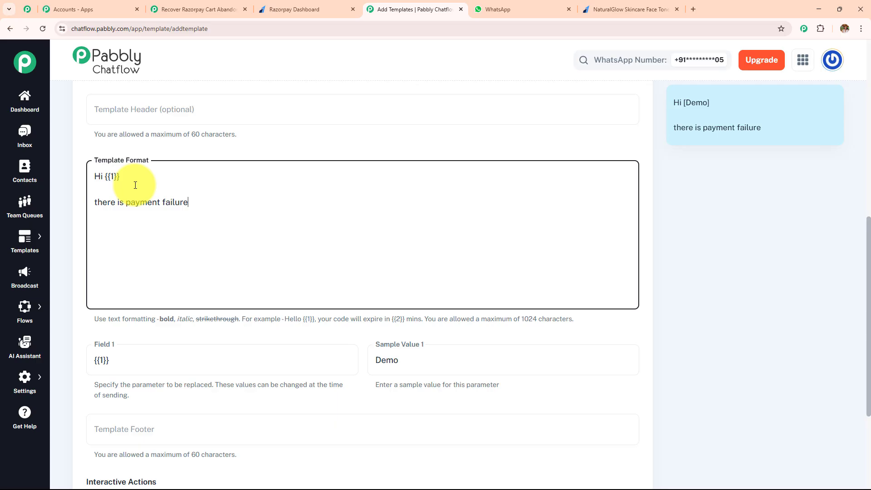
pyautogui.write(' {{2}}')
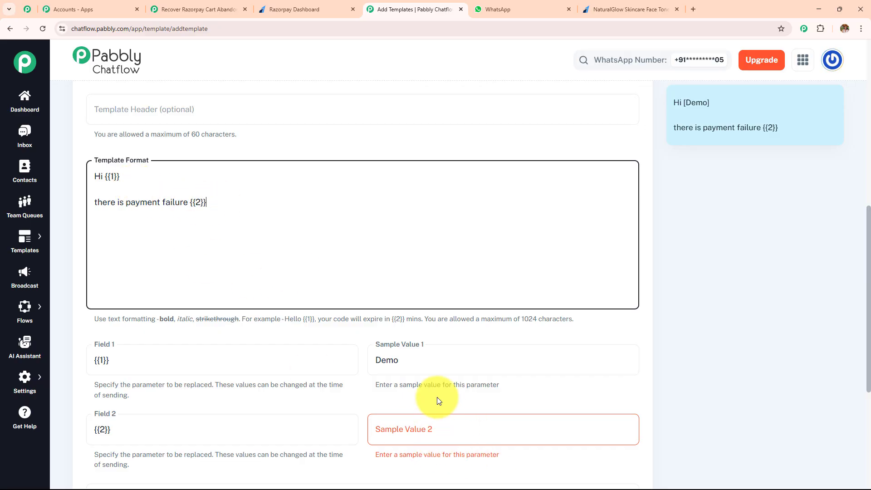
pyautogui.scroll(-5, 394, 272)
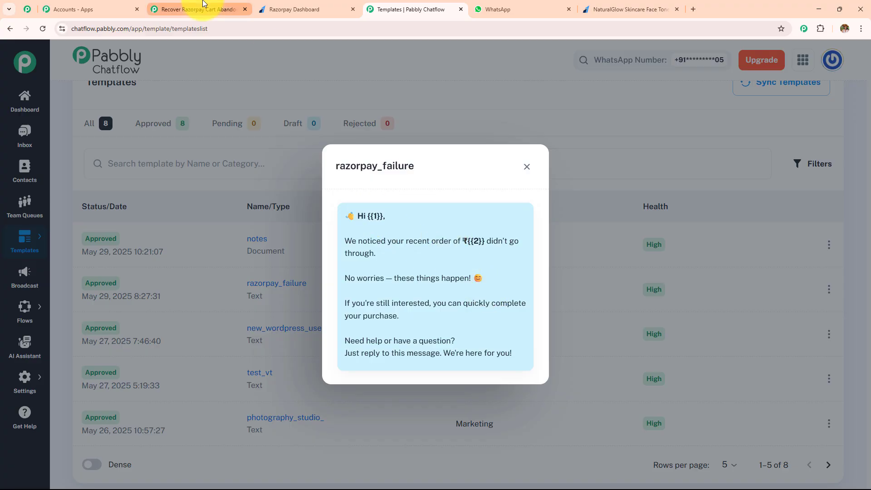
# Step: Switch to the Pabbly Connect workflow, set the action's Template Name to razorpay_failure, and review the optional fields below it
pyautogui.click(209, 9)
pyautogui.click(316, 361)
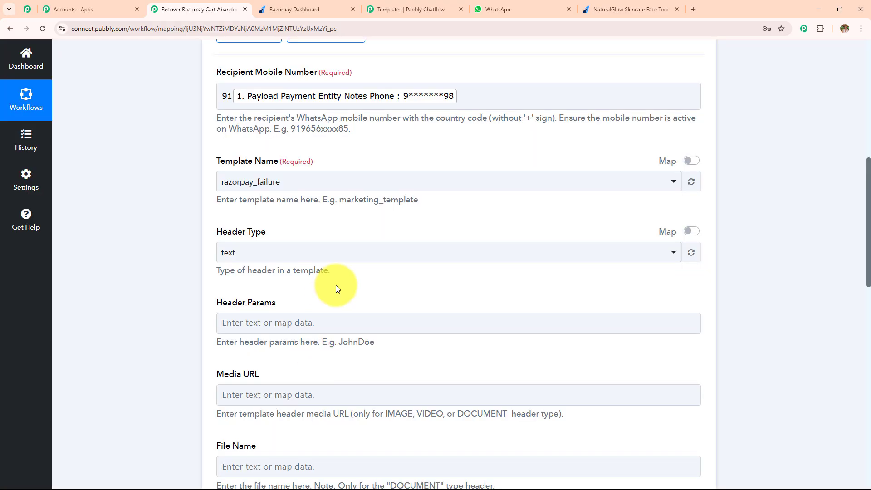
pyautogui.scroll(-4, 336, 285)
pyautogui.moveTo(213, 116); pyautogui.dragTo(370, 411)
pyautogui.scroll(-7, 335, 254)
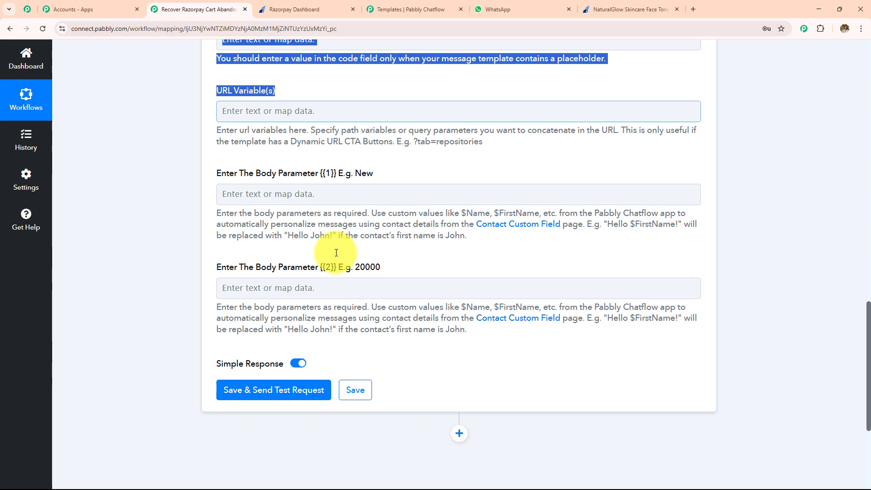
# Step: Map the Razorpay Notes First Name and Notes Last Name fields to body parameter {{1}}
pyautogui.click(336, 193)
pyautogui.click(342, 278)
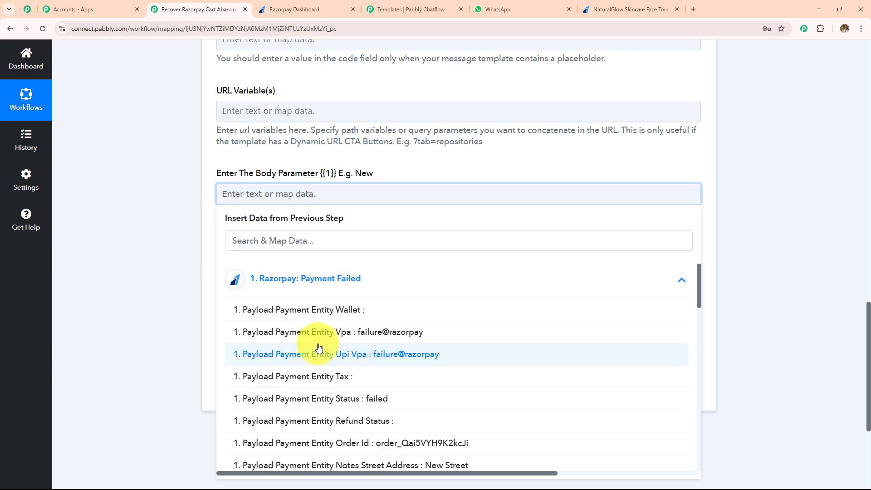
pyautogui.scroll(-5, 349, 346)
pyautogui.click(348, 398)
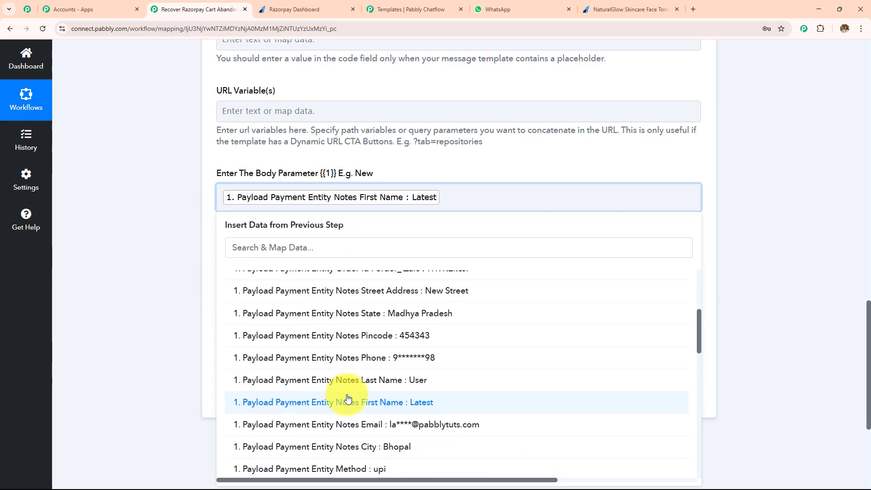
pyautogui.click(354, 382)
pyautogui.click(188, 263)
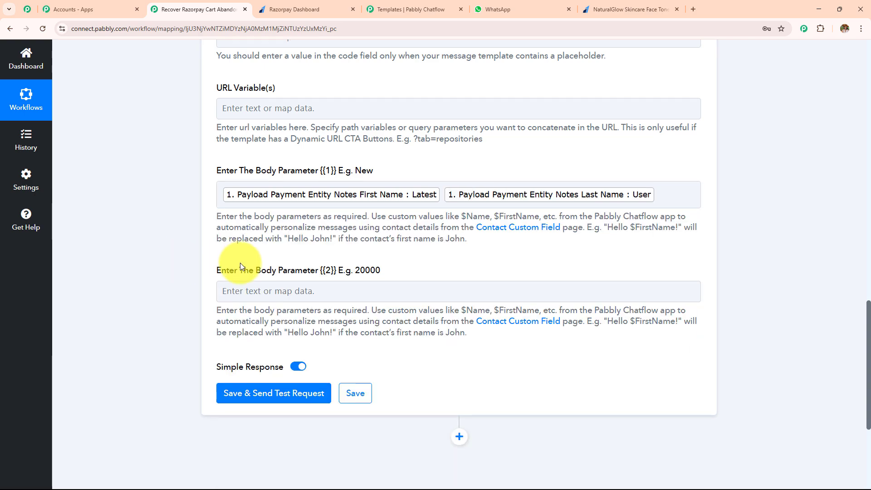
# Step: Map the Razorpay Payment Entity Amount to body parameter {{2}} and compare it with the price on the Razorpay payment page
pyautogui.scroll(-1, 242, 267)
pyautogui.click(237, 248)
pyautogui.click(279, 334)
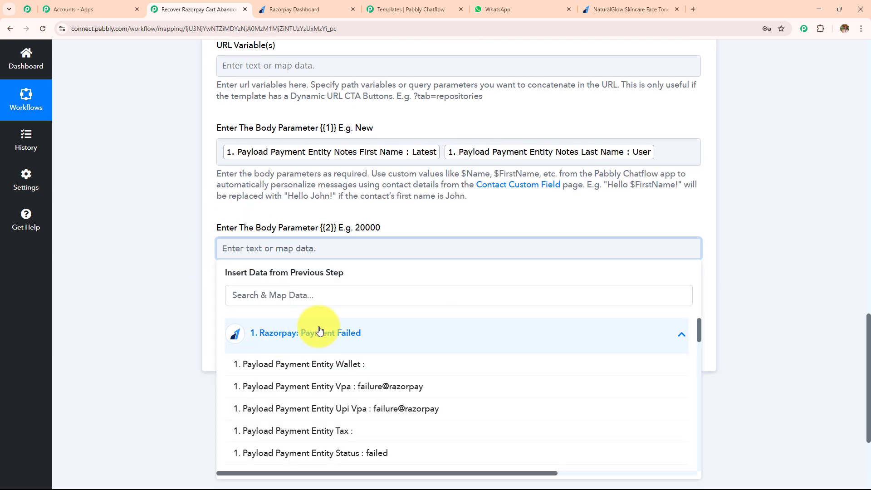
pyautogui.scroll(-5, 301, 344)
pyautogui.click(299, 372)
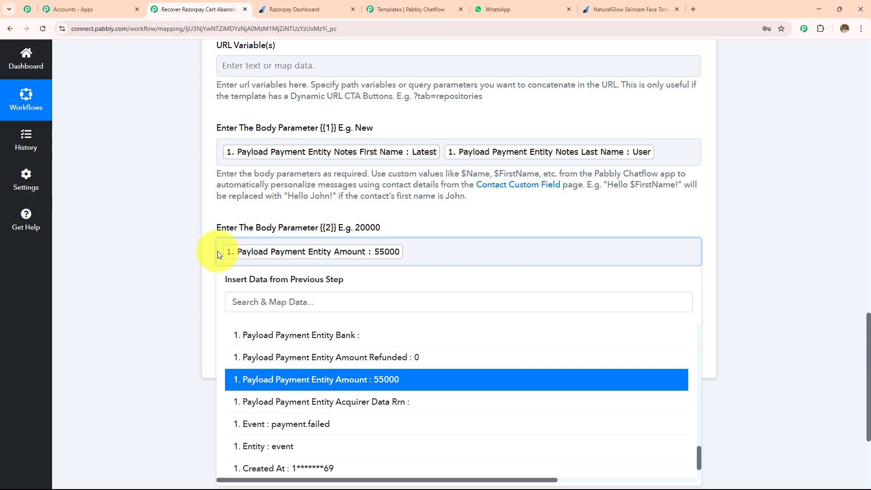
pyautogui.click(191, 244)
pyautogui.click(590, 10)
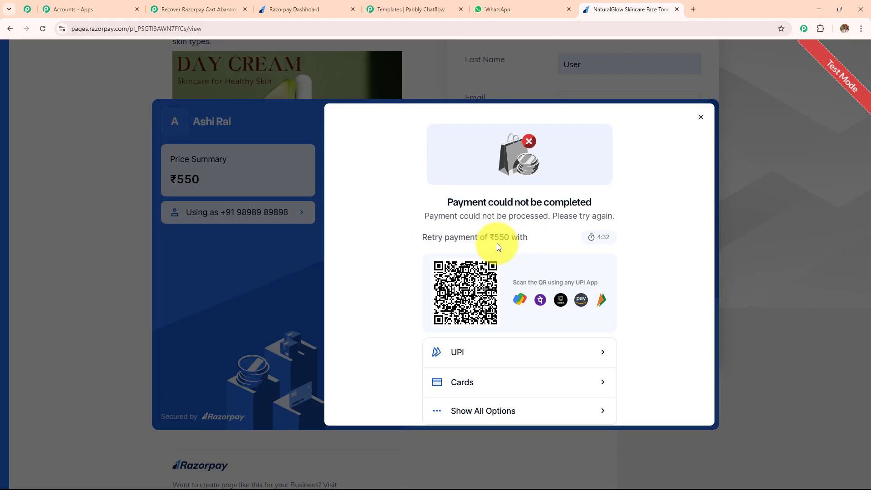
pyautogui.click(202, 10)
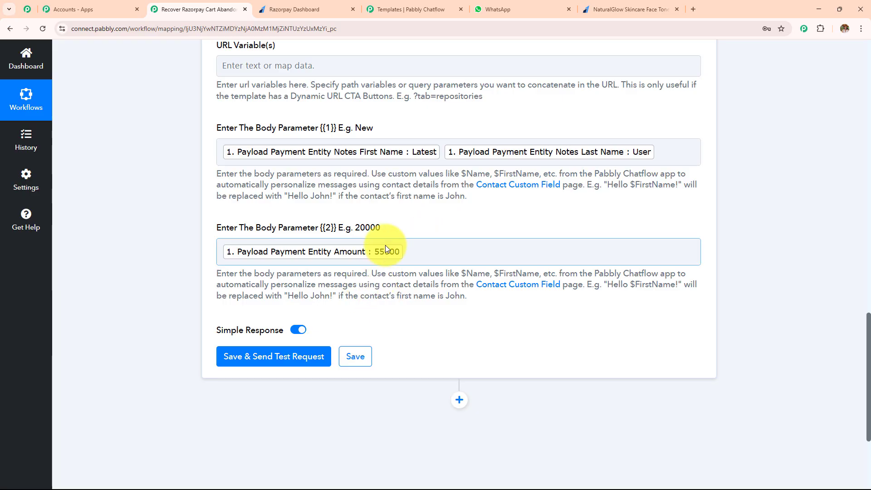
# Step: Insert a Number Formatter (Pabbly) action between the Razorpay trigger and the Pabbly Chatflow action
pyautogui.scroll(3, 395, 273)
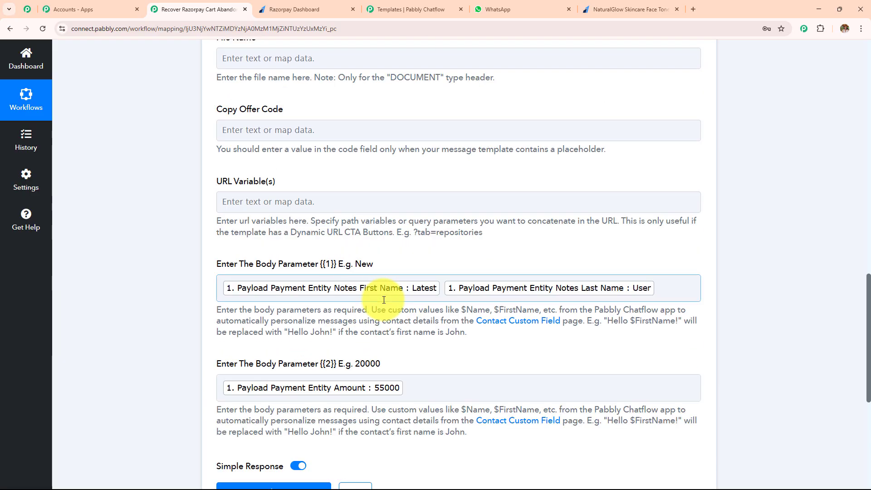
pyautogui.scroll(15, 383, 300)
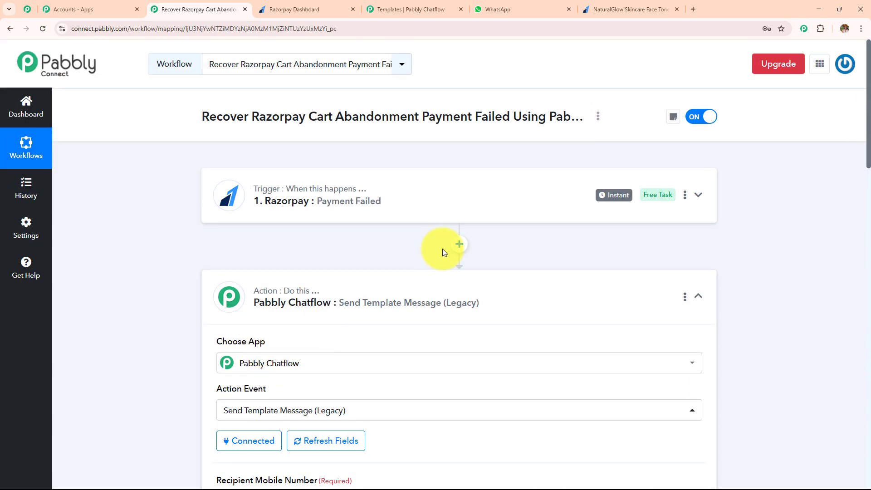
pyautogui.click(459, 245)
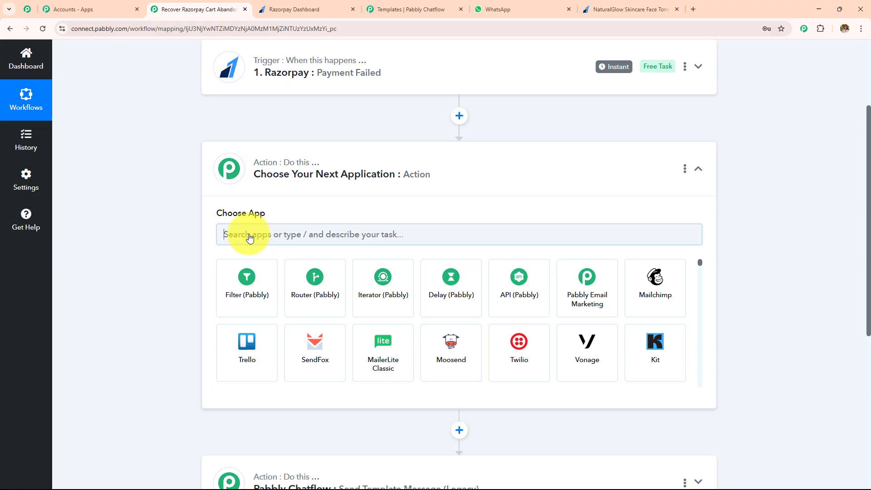
pyautogui.click(249, 236)
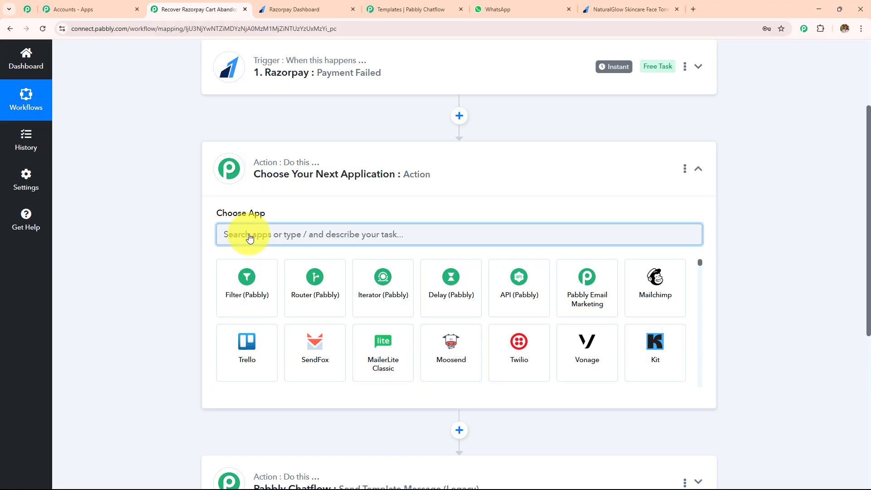
pyautogui.write('Numbwe')
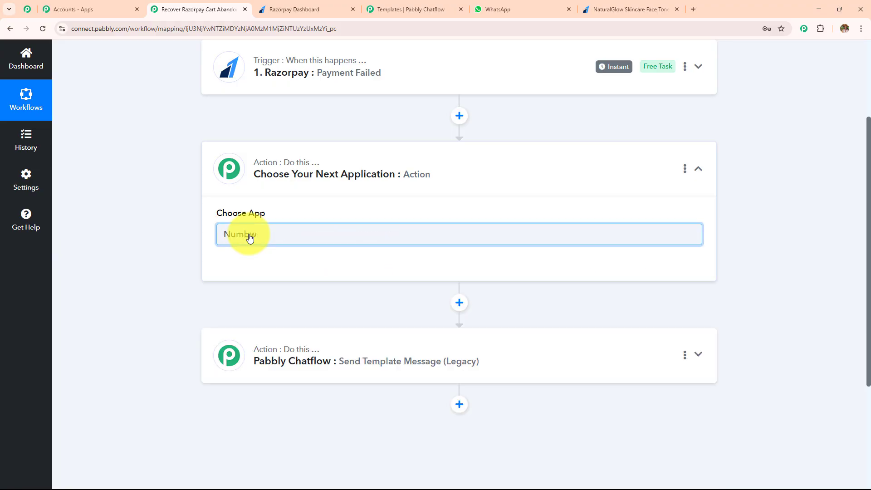
pyautogui.press('BackSpace')
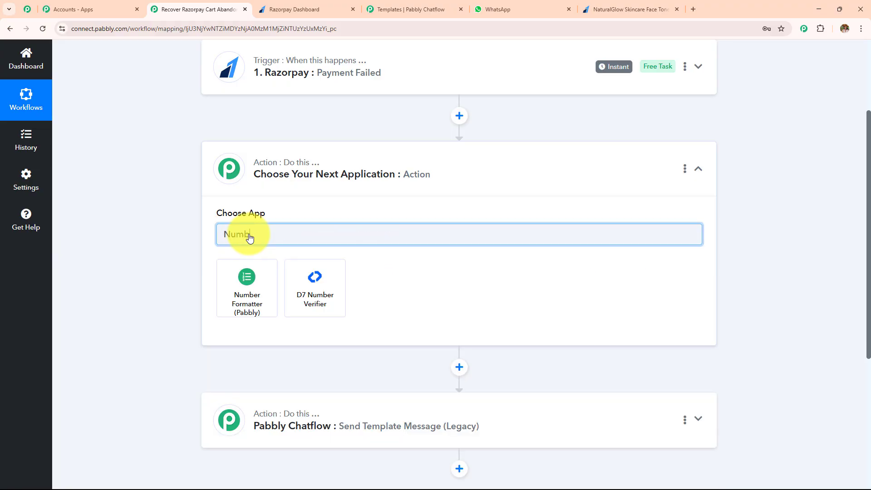
pyautogui.click(250, 284)
# Step: Set the Number Formatter's action event to Perform Math Operation and connect it
pyautogui.click(253, 281)
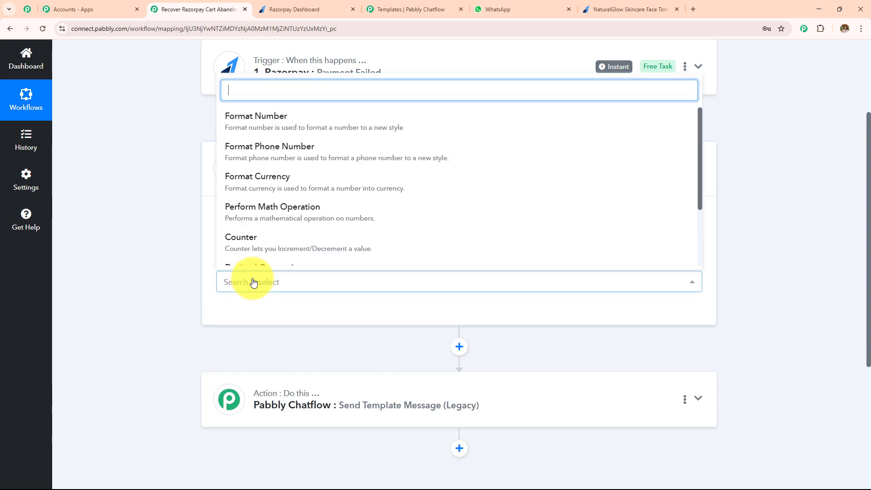
pyautogui.click(271, 219)
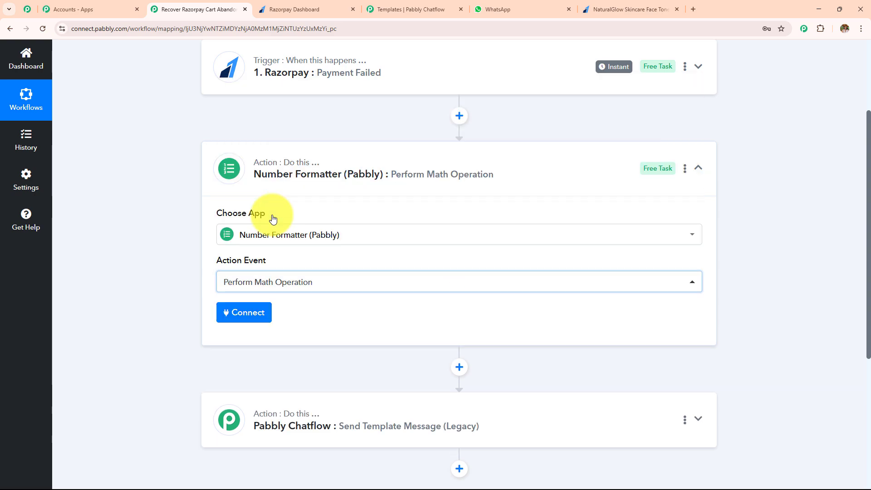
pyautogui.click(265, 312)
# Step: Fill the math operation's Numbers field with the mapped Razorpay Payment Entity Amount followed by ", 100"
pyautogui.scroll(-4, 265, 312)
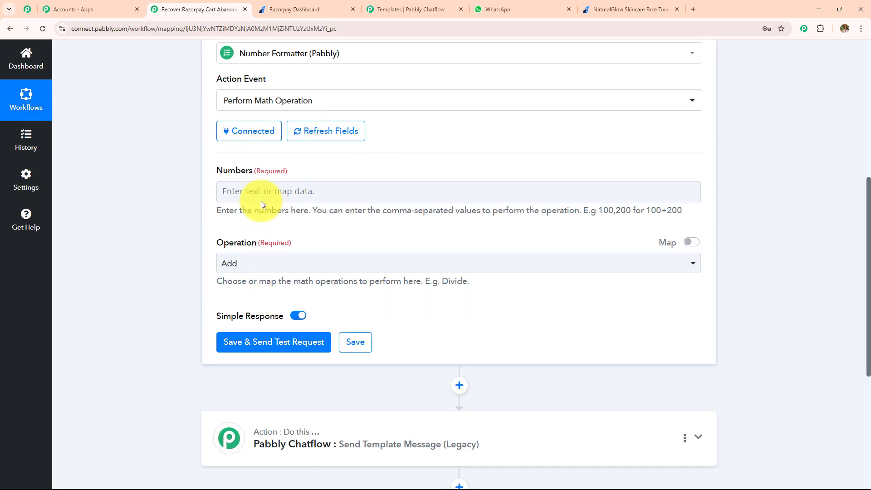
pyautogui.click(262, 191)
pyautogui.click(290, 277)
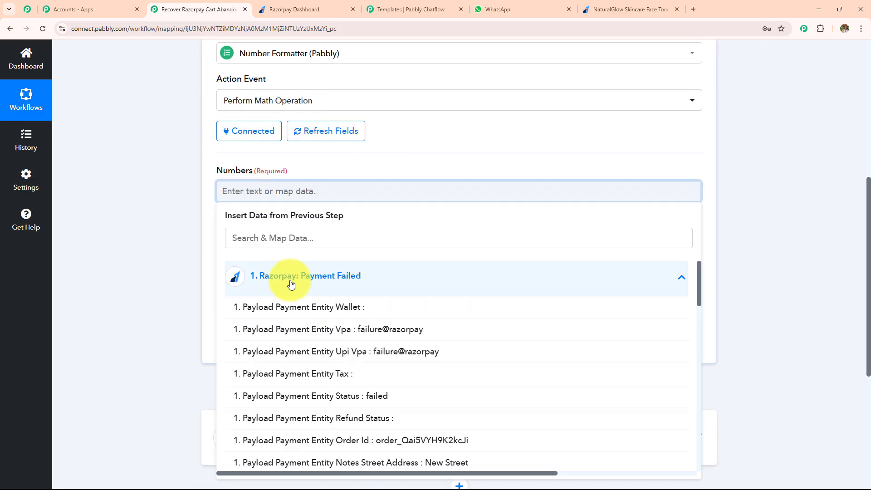
pyautogui.scroll(-10, 318, 436)
pyautogui.click(324, 362)
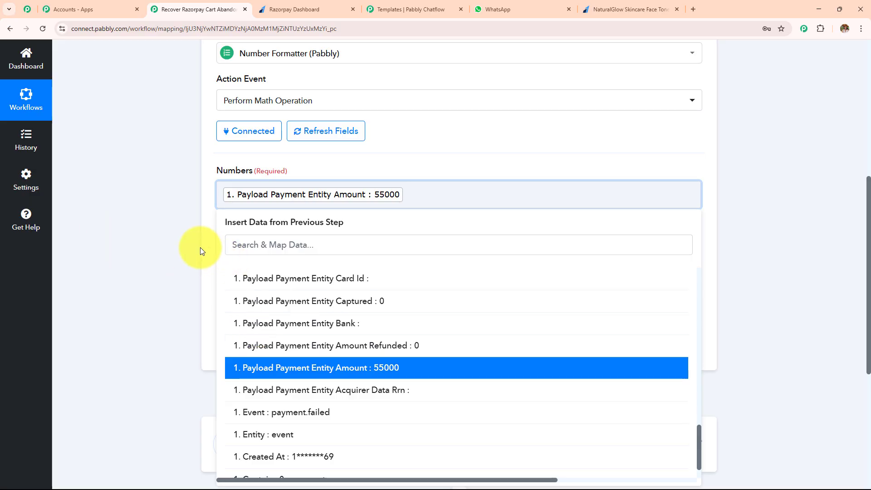
pyautogui.write(', 100')
pyautogui.click(179, 245)
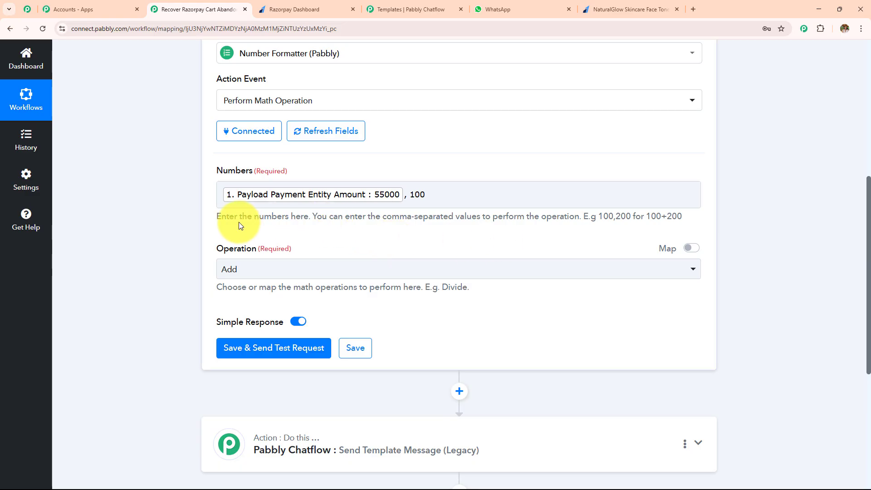
# Step: Set the math operation to Divide, then save and send a test request and check the returned Result
pyautogui.moveTo(221, 216); pyautogui.dragTo(685, 214)
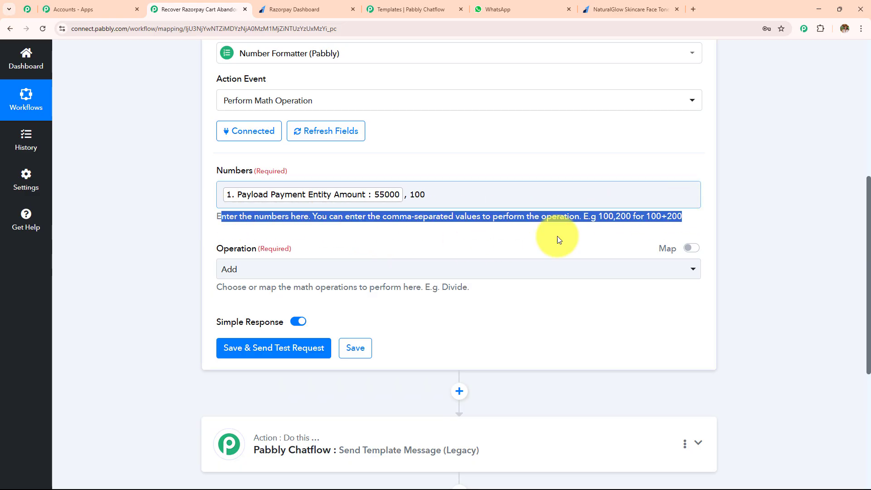
pyautogui.click(309, 269)
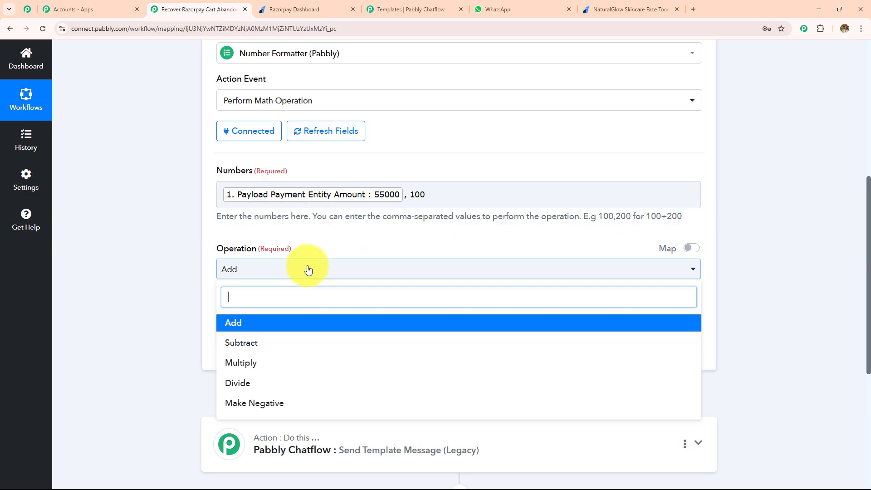
pyautogui.click(283, 383)
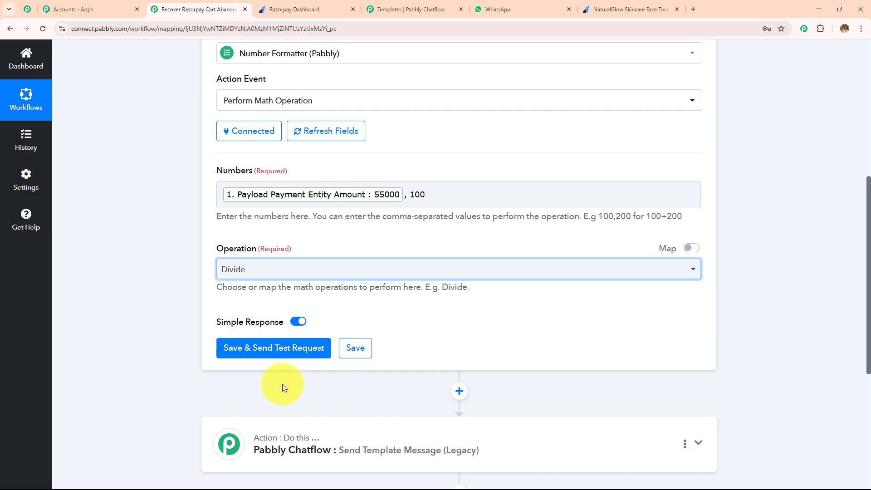
pyautogui.click(272, 347)
pyautogui.scroll(-3, 451, 215)
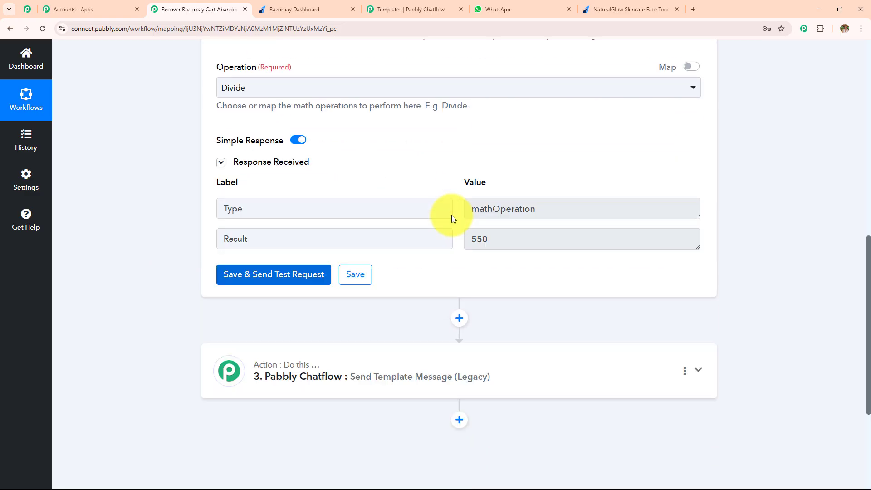
pyautogui.doubleClick(479, 239)
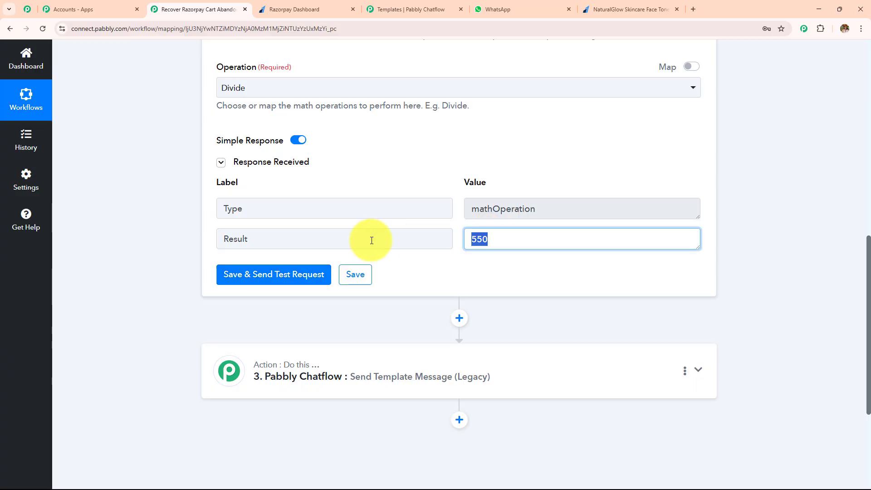
# Step: In the Pabbly Chatflow action, replace body parameter {{2}}'s mapping with the Number Formatter's Result
pyautogui.click(410, 355)
pyautogui.scroll(-4, 354, 247)
pyautogui.scroll(-10, 352, 234)
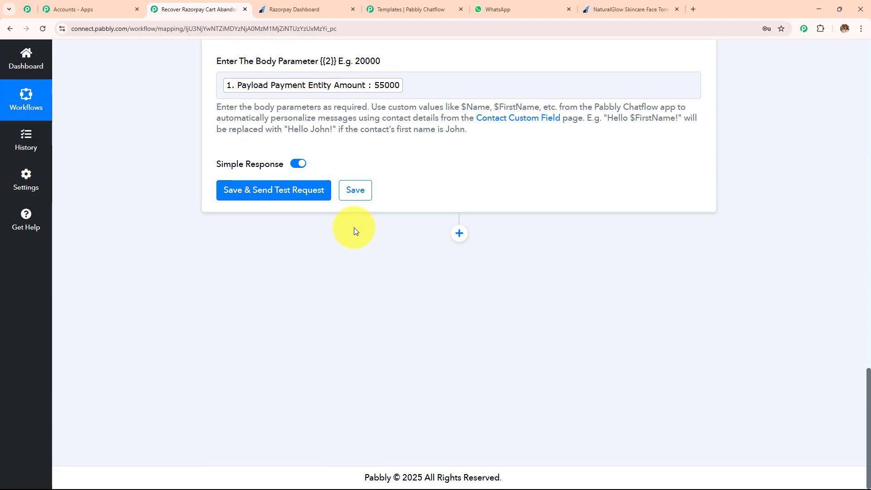
pyautogui.scroll(2, 352, 205)
pyautogui.click(353, 181)
pyautogui.press('BackSpace')
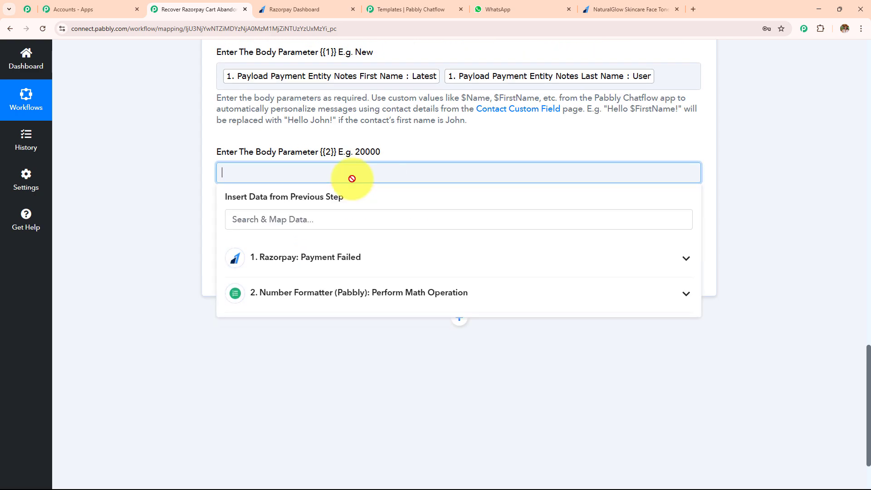
pyautogui.click(341, 305)
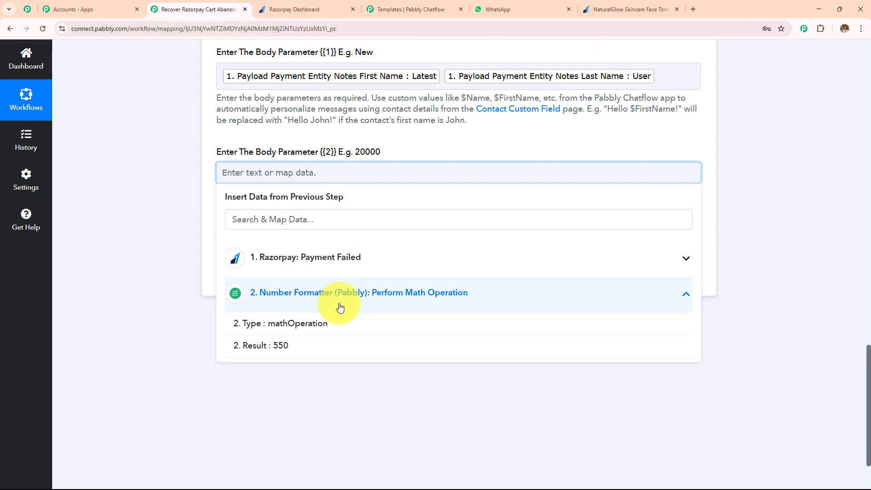
pyautogui.click(316, 348)
pyautogui.click(170, 246)
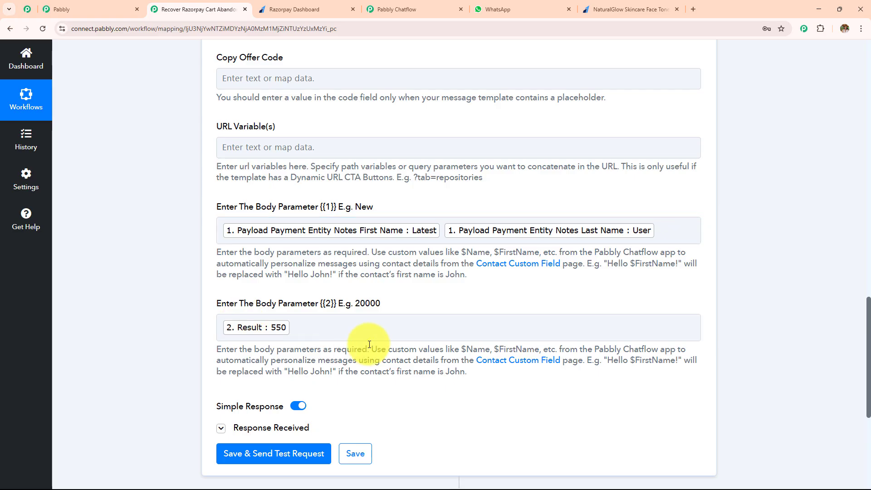
# Step: Replace the mapped Notes Phone in Recipient Mobile Number with a real WhatsApp number, keeping the 91 country code
pyautogui.scroll(15, 370, 344)
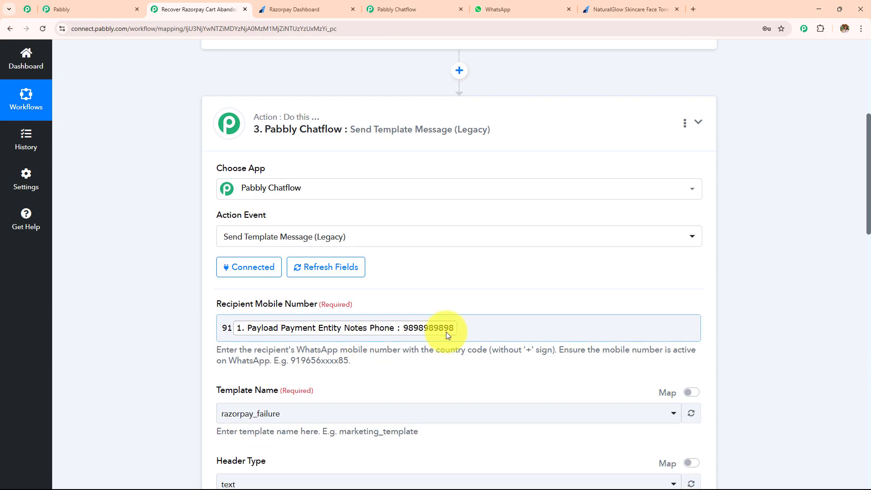
pyautogui.click(465, 328)
pyautogui.press('BackSpace')
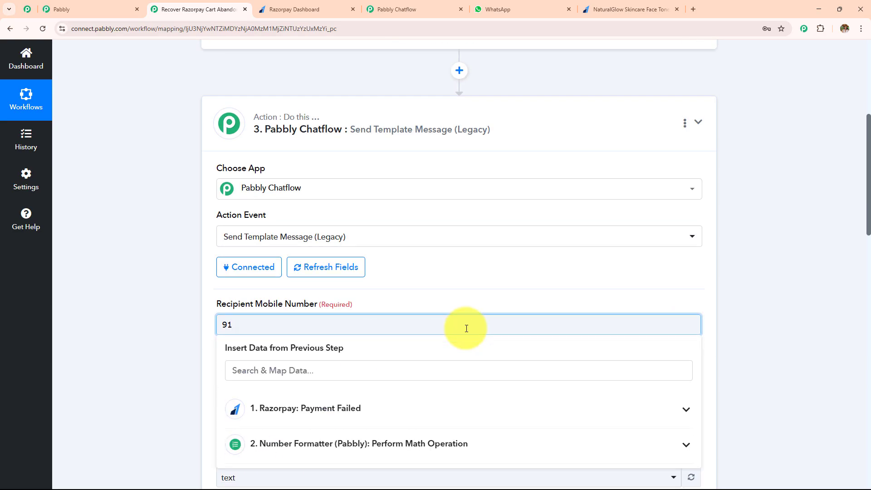
pyautogui.write('78')
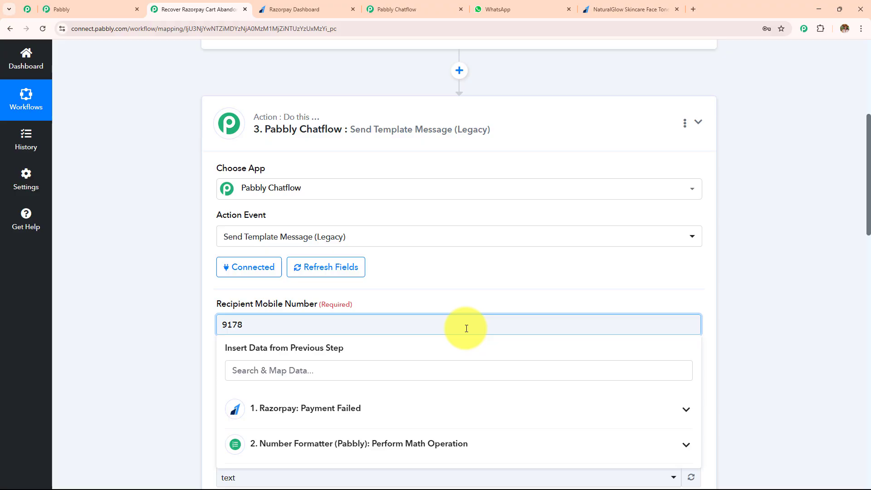
pyautogui.write('69')
# Step: Save the Pabbly Chatflow action, send a test request, and review the status in its response
pyautogui.scroll(-15, 205, 279)
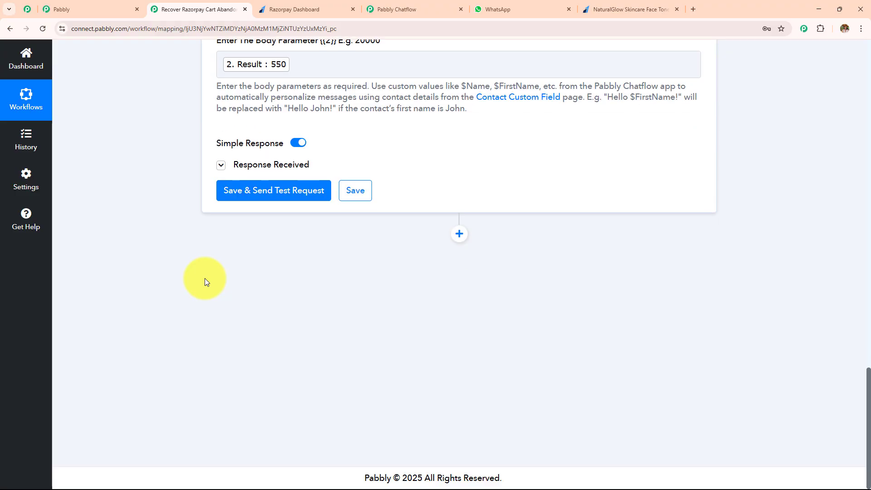
pyautogui.click(253, 200)
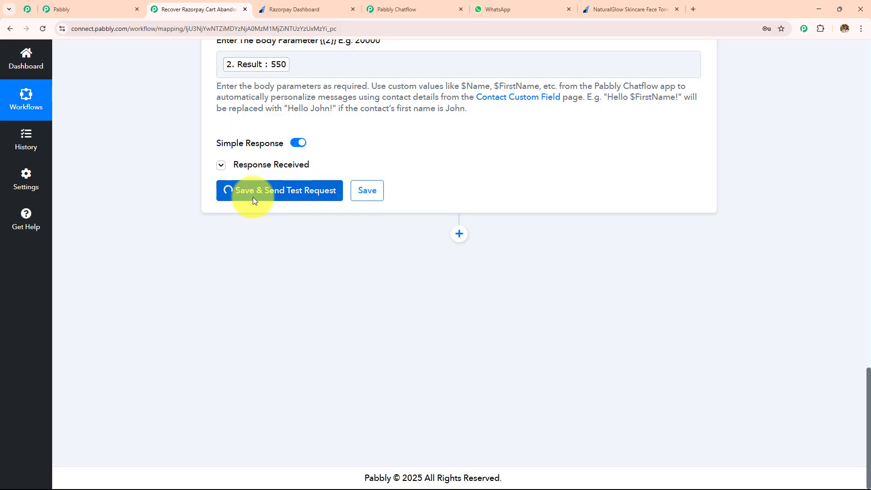
pyautogui.moveTo(273, 243); pyautogui.dragTo(209, 245)
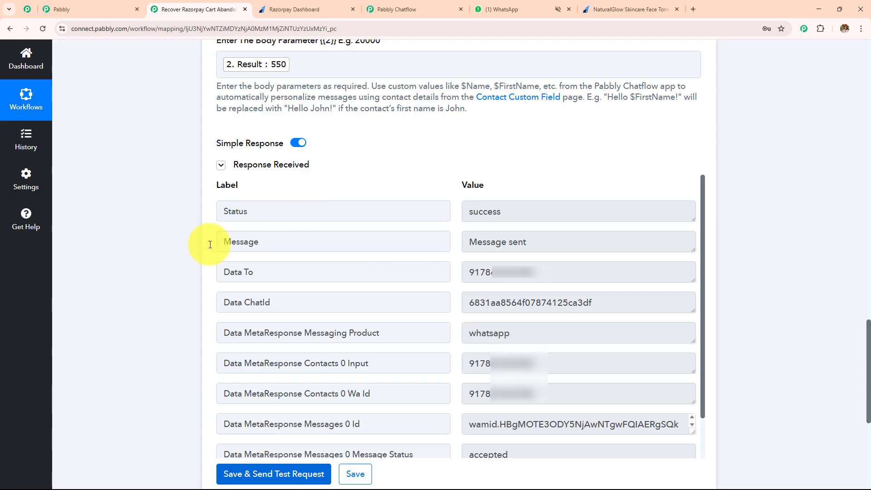
pyautogui.moveTo(257, 212); pyautogui.dragTo(175, 212)
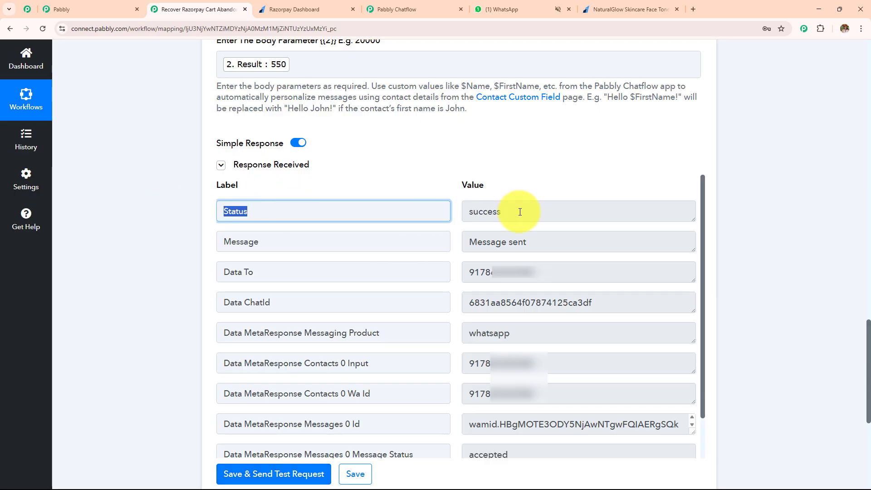
pyautogui.moveTo(519, 213); pyautogui.dragTo(370, 215)
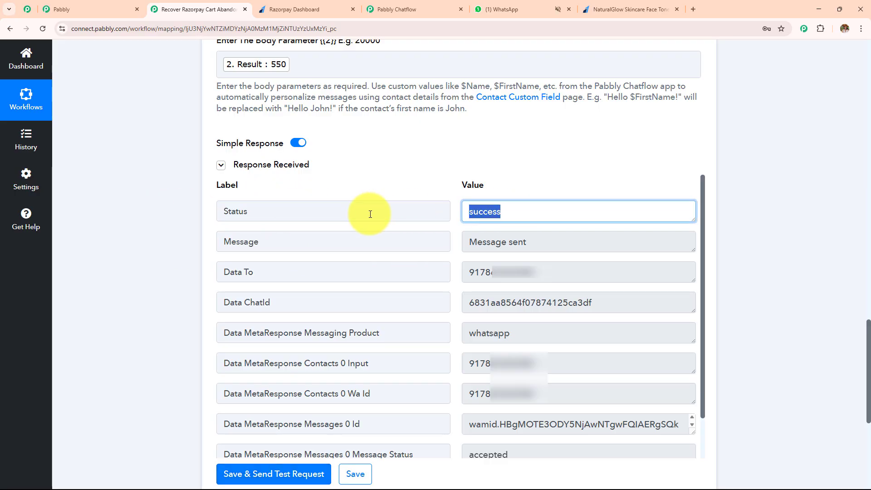
# Step: Switch to WhatsApp, read the newest payment-failure message in the My Online Business chat, and return to the Pabbly Connect workflow
pyautogui.click(504, 9)
pyautogui.click(166, 252)
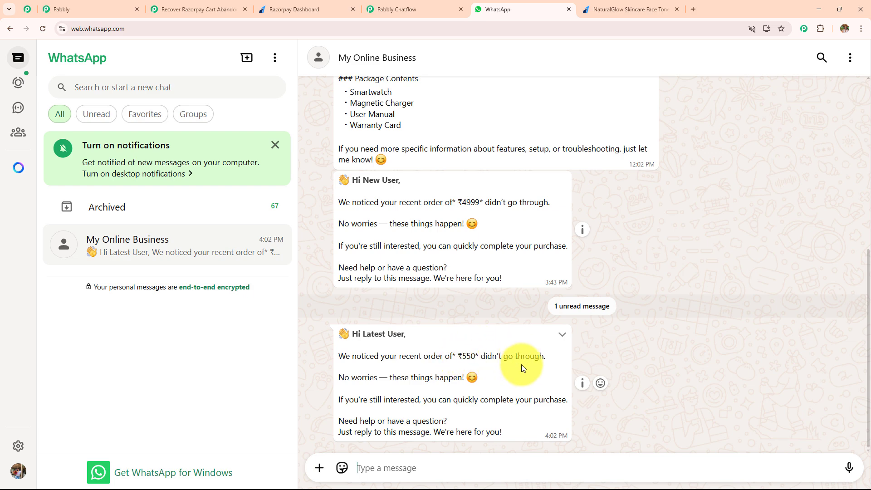
pyautogui.moveTo(513, 426); pyautogui.dragTo(266, 311)
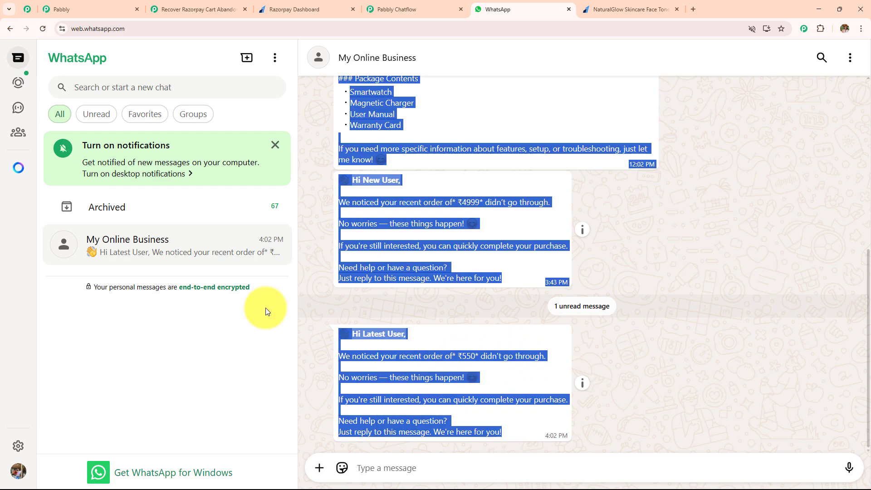
pyautogui.click(657, 338)
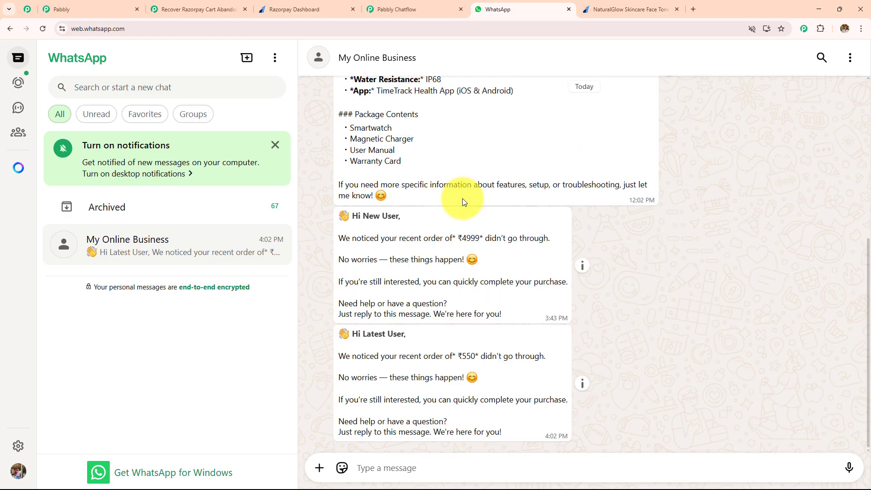
pyautogui.click(199, 9)
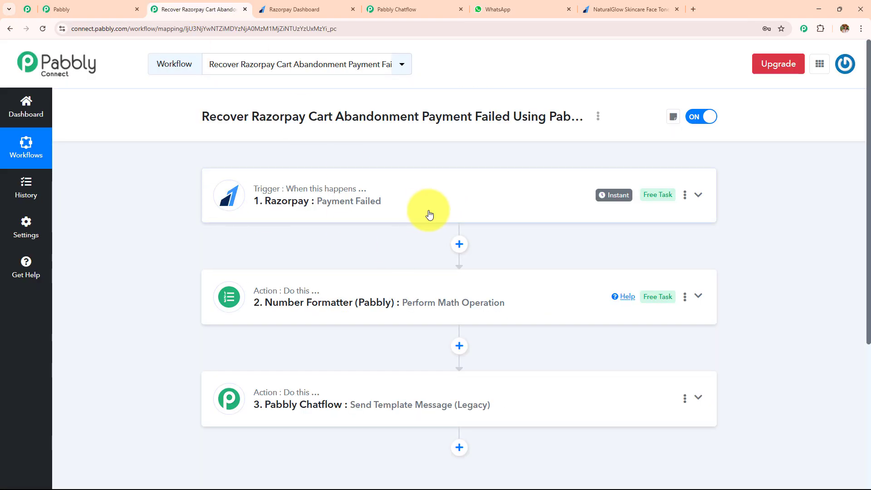